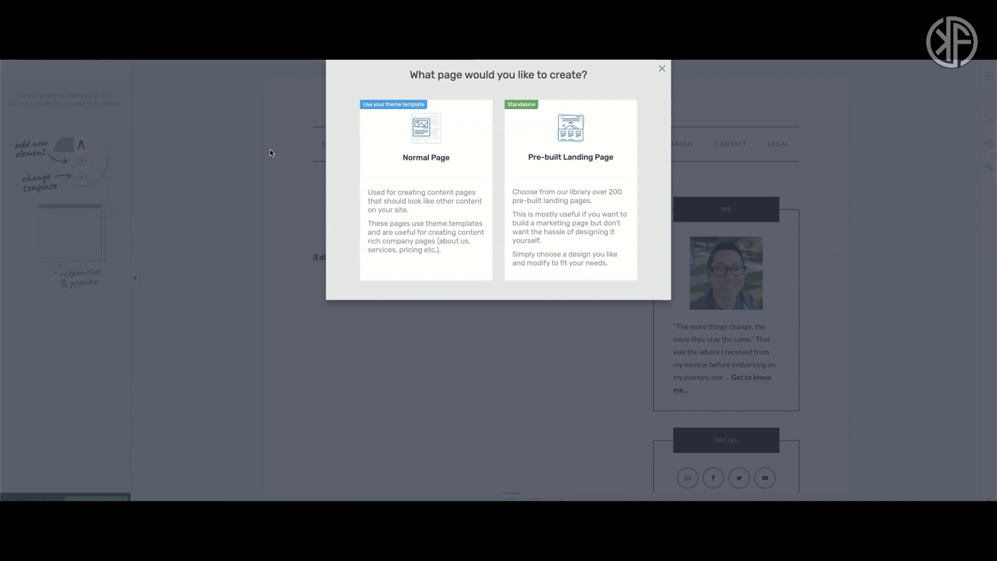
# - Choose to create a pre-built landing page and browse the Smart Landing Page templates
pyautogui.click(549, 187)
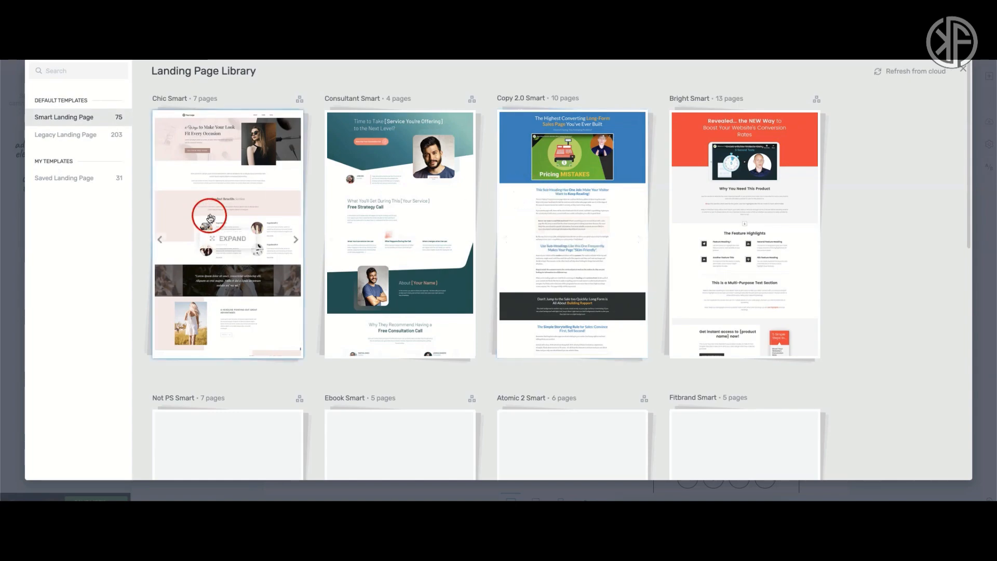
pyautogui.scroll(-10, 374, 262)
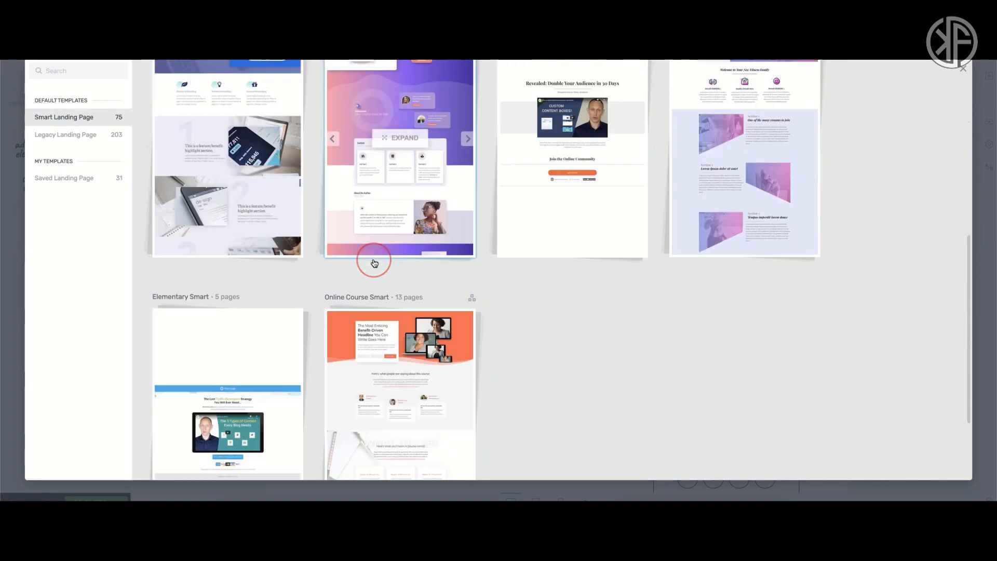
pyautogui.scroll(10, 374, 262)
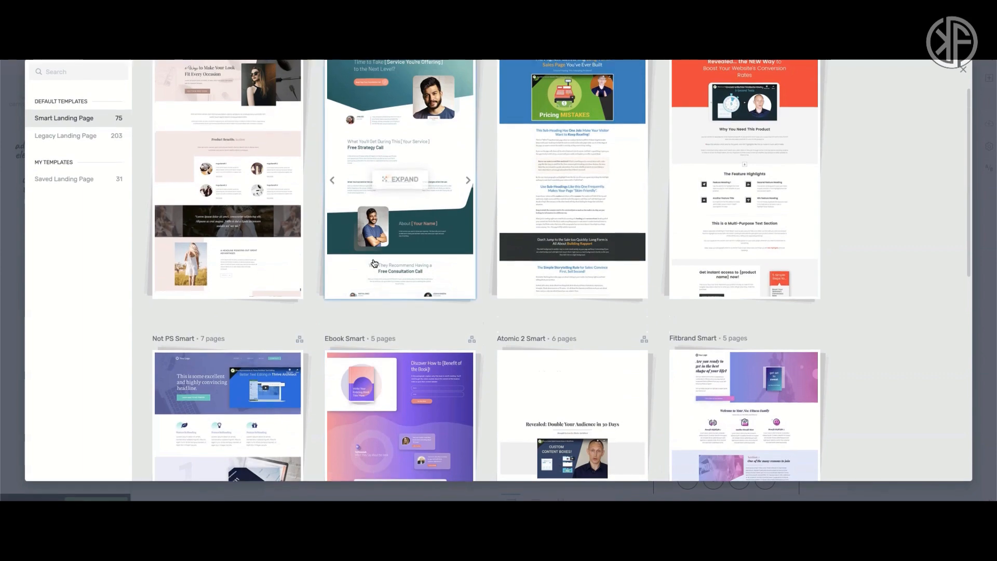
pyautogui.click(368, 260)
# - Load the Blank Page – Styled template from the Blank set of the Legacy Landing Page templates
pyautogui.click(94, 135)
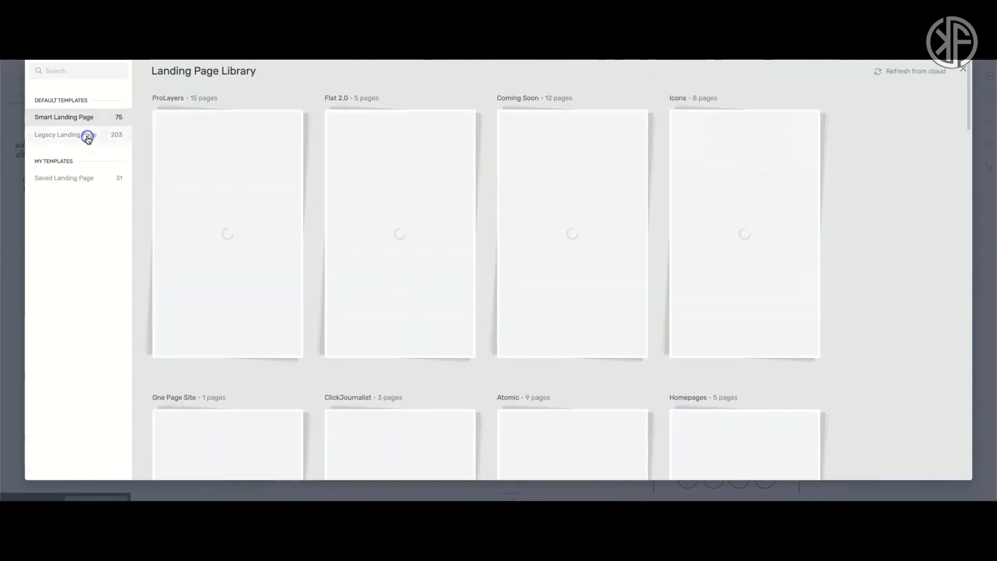
pyautogui.scroll(-2, 408, 257)
pyautogui.scroll(-15, 409, 257)
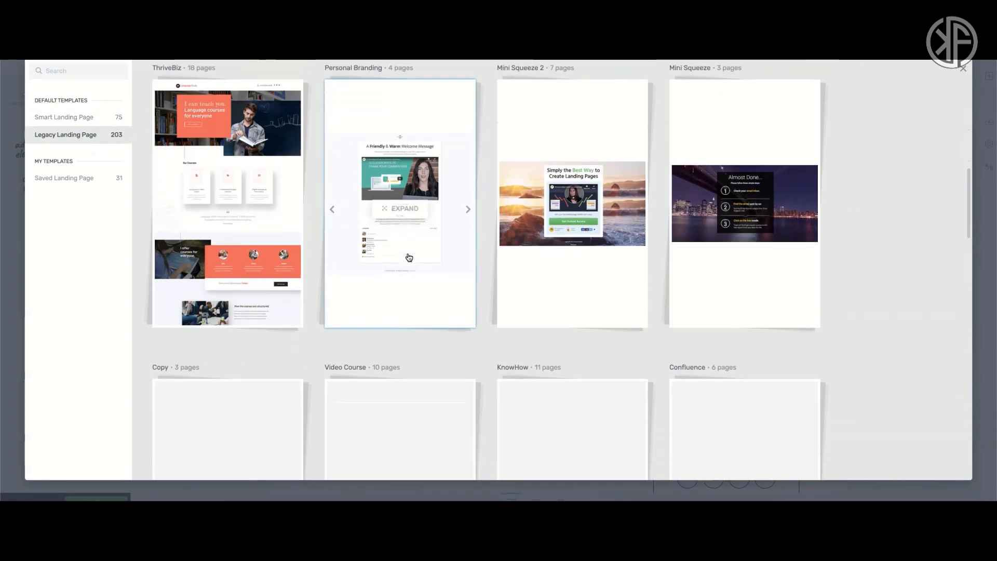
pyautogui.scroll(-12, 409, 257)
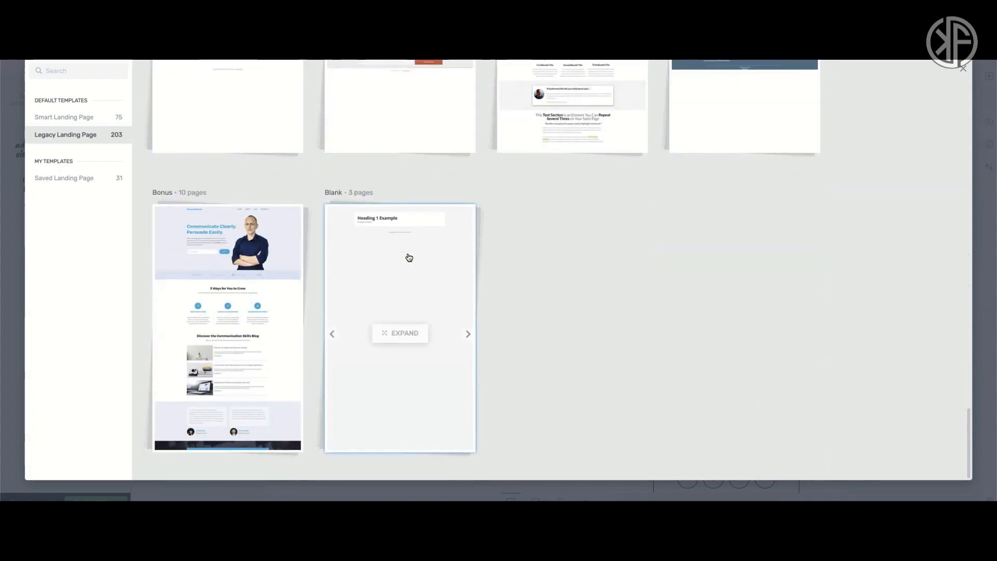
pyautogui.click(401, 263)
pyautogui.click(401, 264)
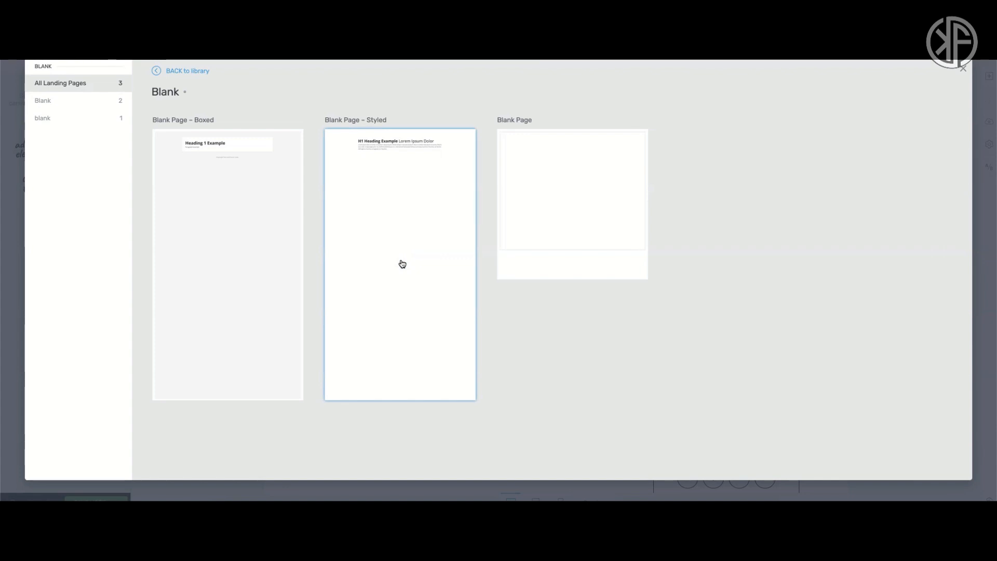
pyautogui.click(407, 231)
pyautogui.click(889, 464)
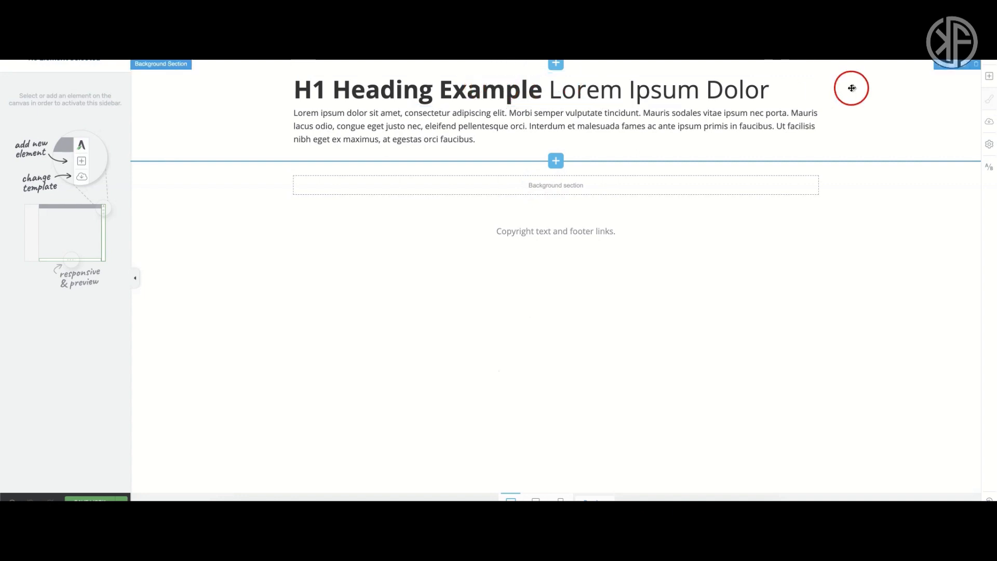
# - Find the Text element and place it above the H1 heading
pyautogui.click(987, 77)
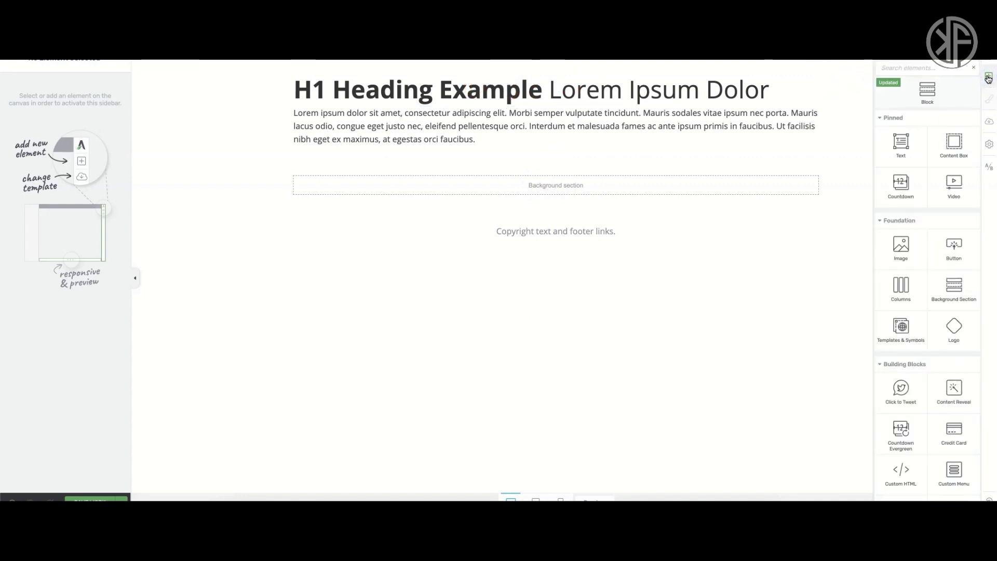
pyautogui.click(945, 69)
pyautogui.write('tex')
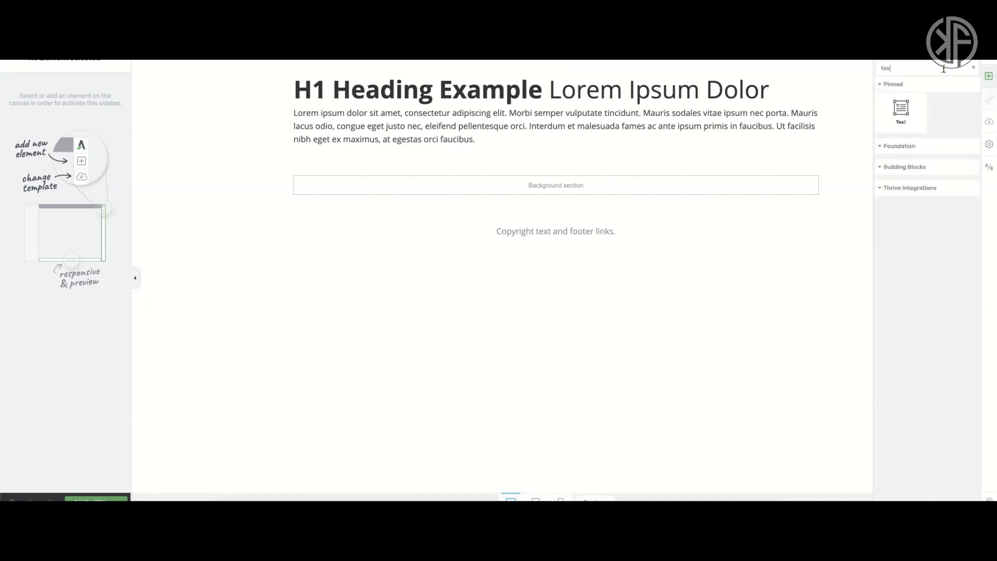
pyautogui.moveTo(901, 109); pyautogui.dragTo(660, 91)
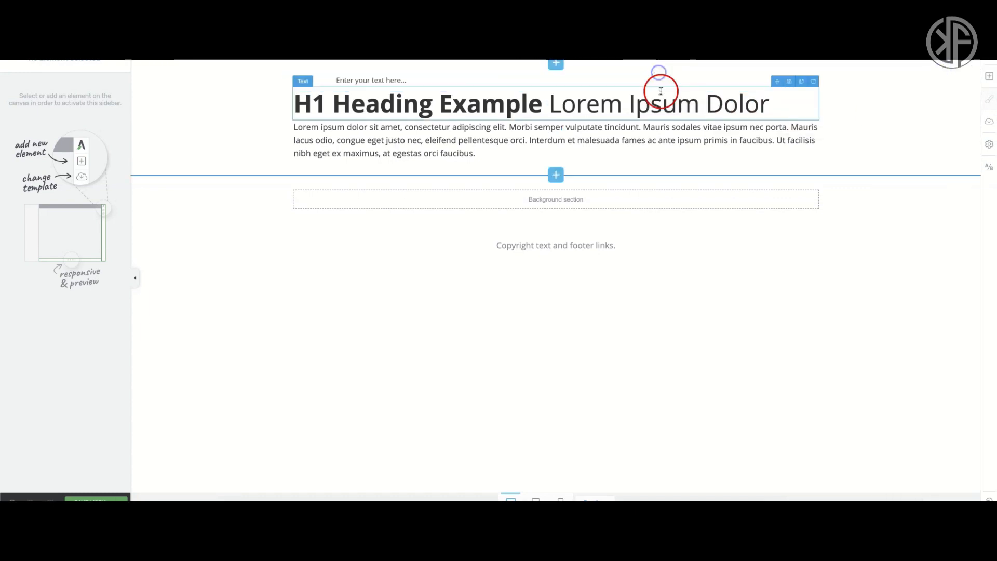
# - Set the top margin of the new text element above the heading to 19 px
pyautogui.click(357, 80)
pyautogui.click(49, 306)
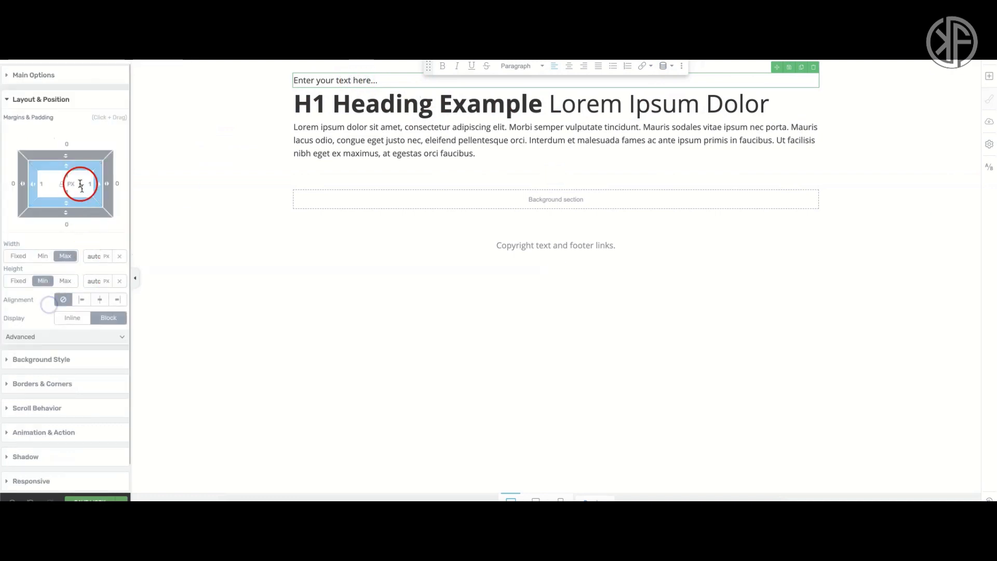
pyautogui.moveTo(75, 158); pyautogui.dragTo(76, 137)
# - Replace the placeholder text above the heading with "EXCLUSIVE DEMO AND REVIEW"
pyautogui.click(383, 118)
pyautogui.tripleClick(389, 90)
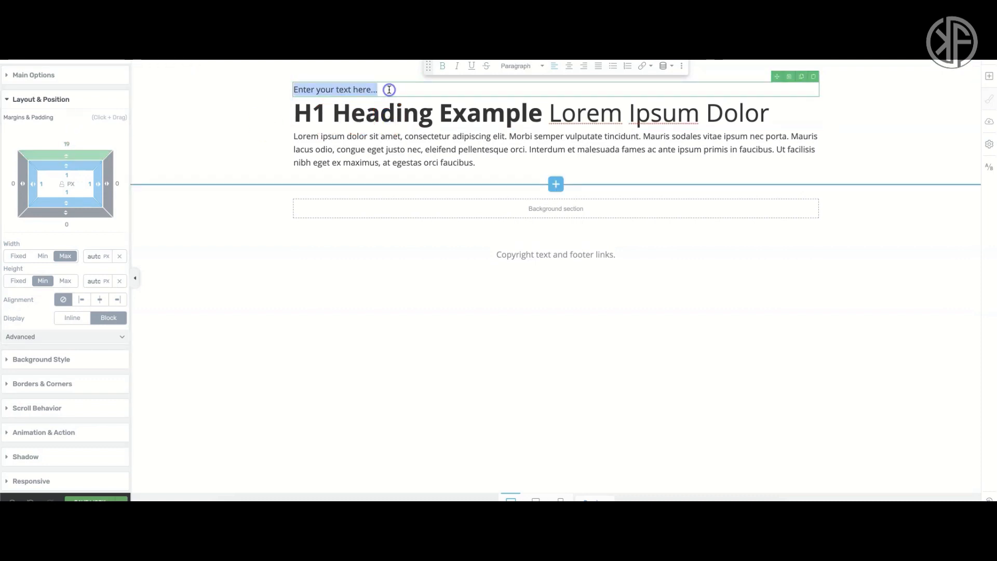
pyautogui.write('EX')
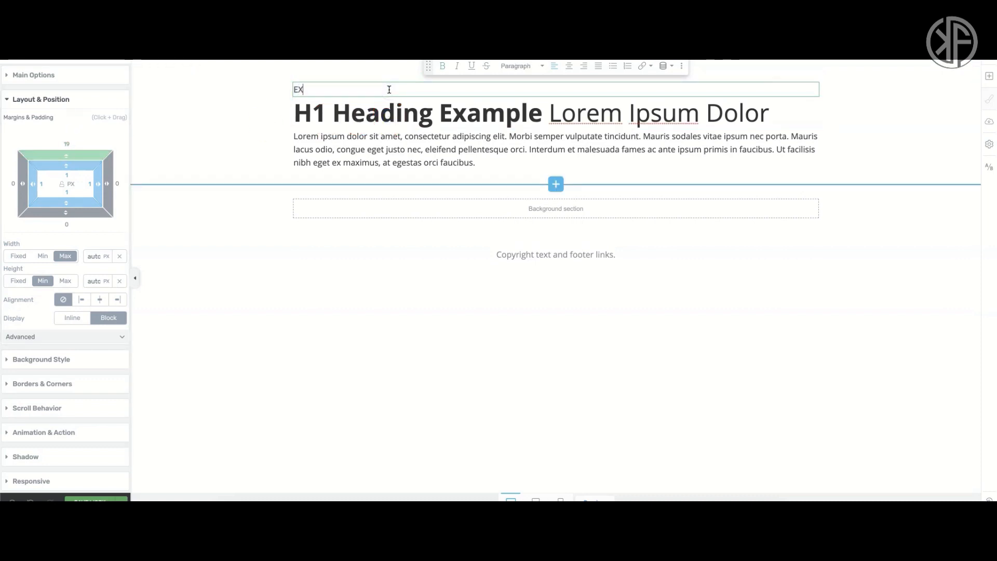
pyautogui.write('CLUSIVE DEMO AND REVIEW')
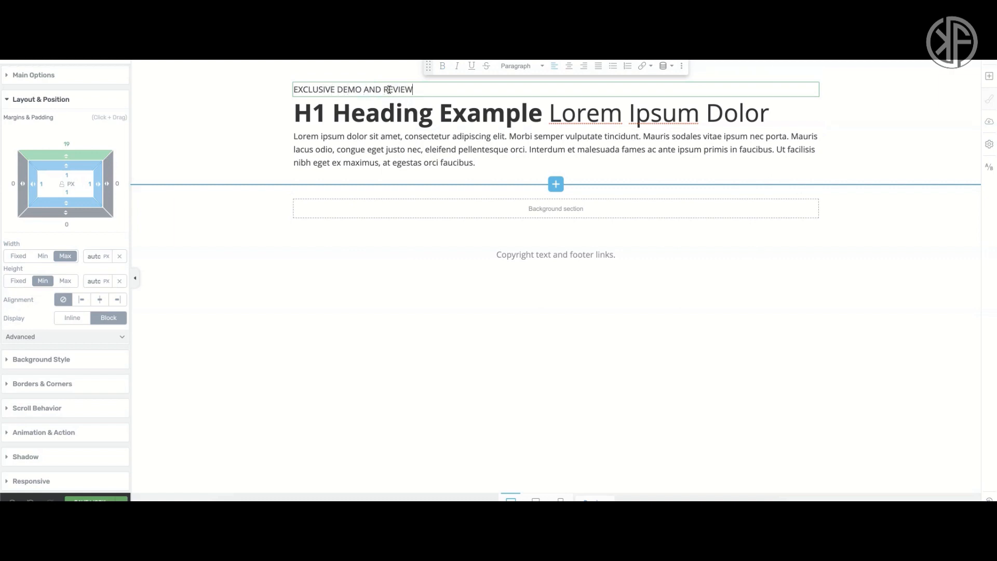
pyautogui.click(390, 115)
pyautogui.click(391, 89)
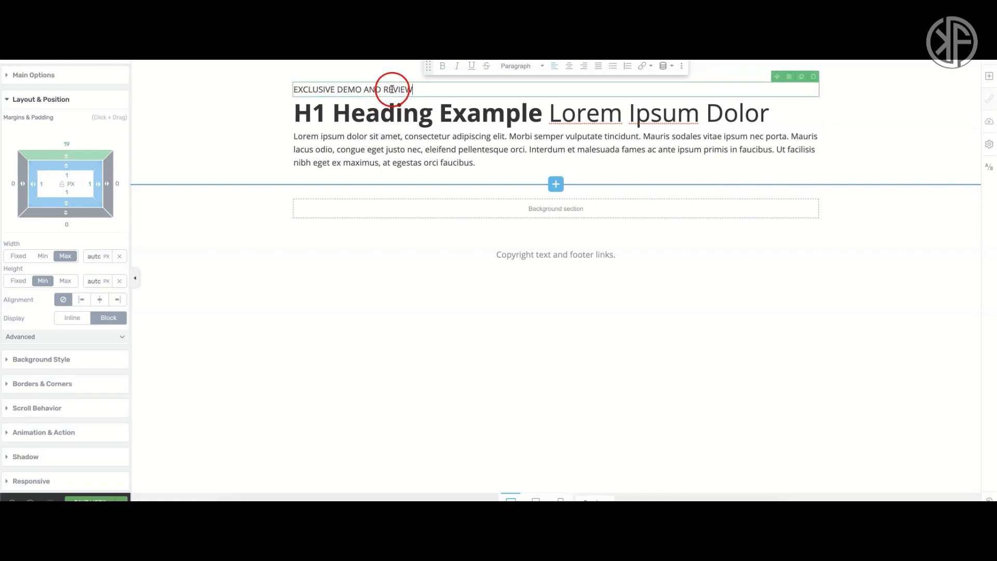
# - Set the H1 heading's top margin to 31 px
pyautogui.click(301, 114)
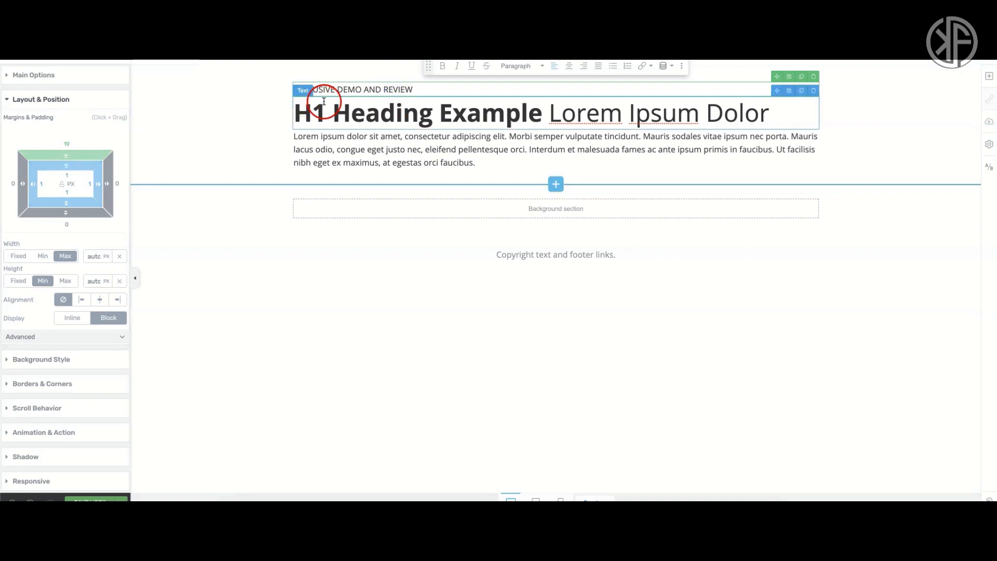
pyautogui.click(349, 106)
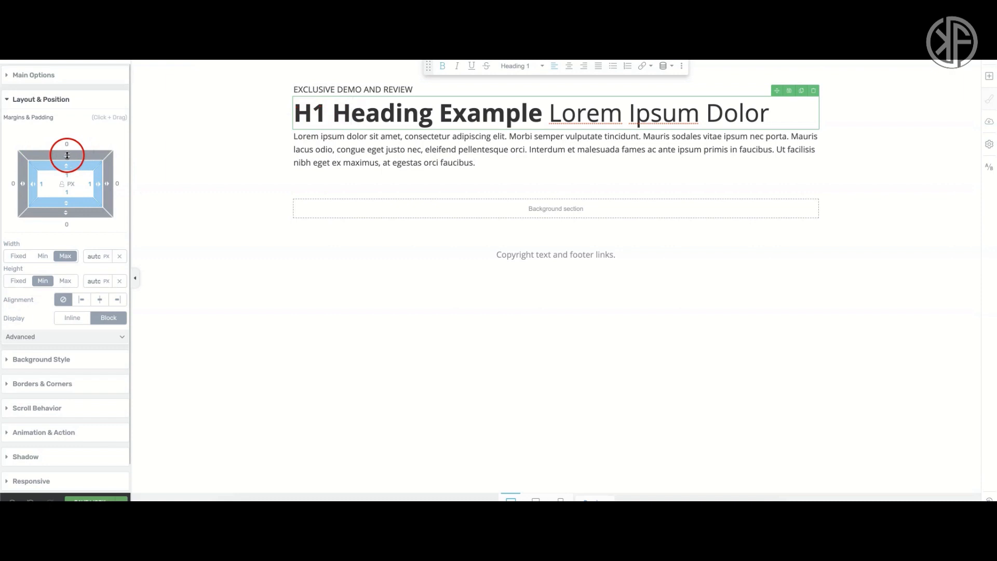
pyautogui.moveTo(67, 155); pyautogui.dragTo(69, 133)
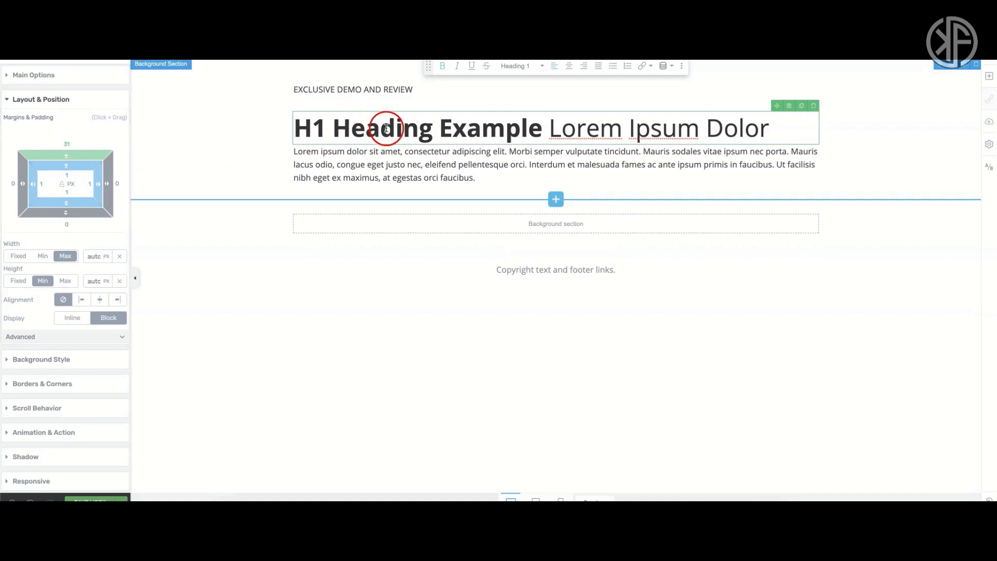
# - Replace the H1 heading text with "The Simple Traffic Blueprint" and centre it
pyautogui.tripleClick(387, 128)
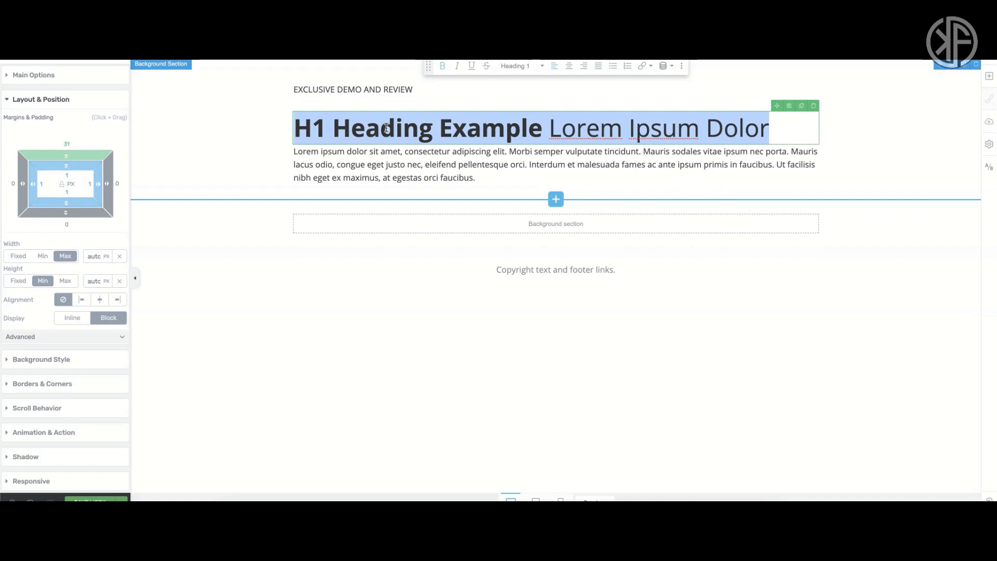
pyautogui.write('The')
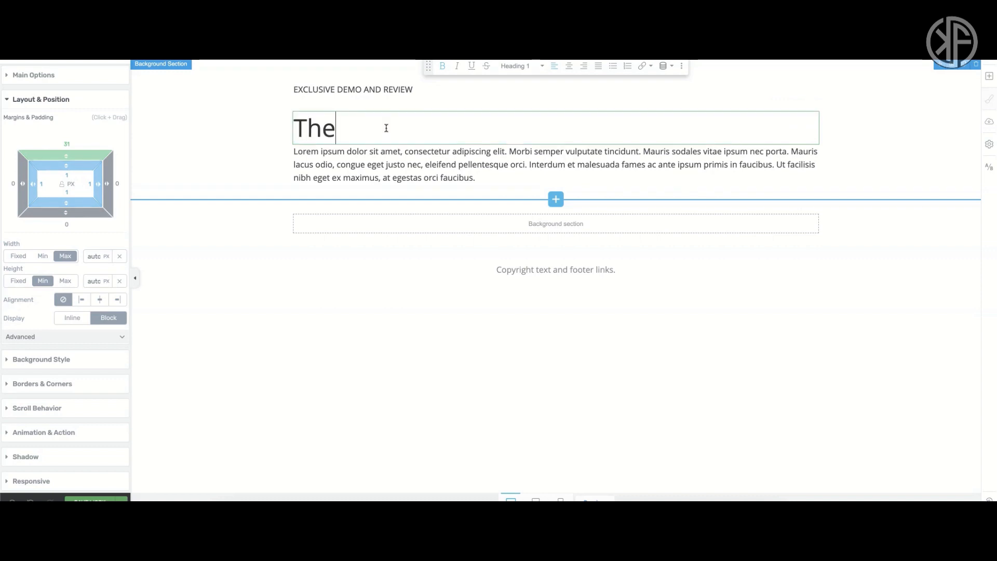
pyautogui.write(' Simple Traffic Blueprint')
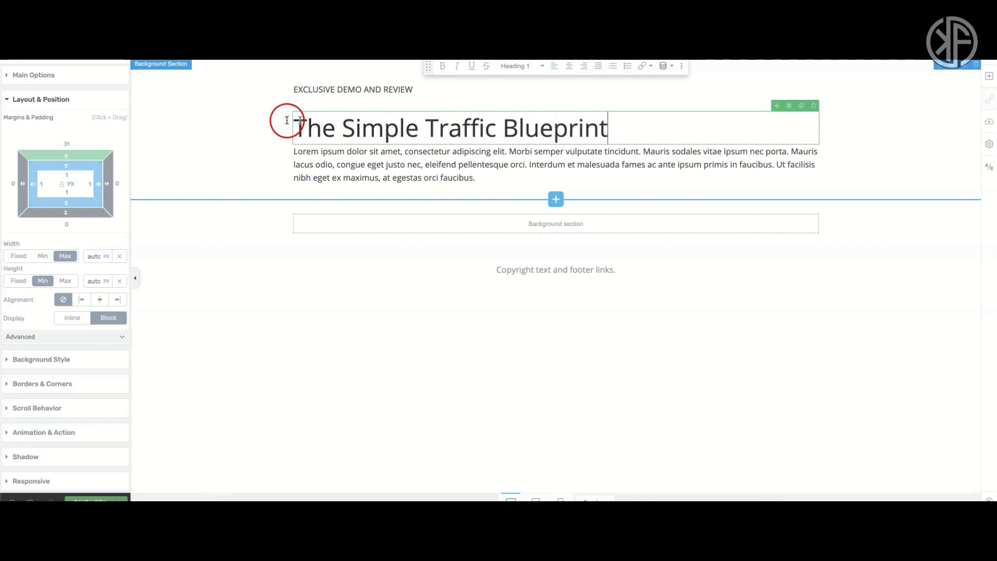
pyautogui.tripleClick(325, 128)
pyautogui.click(569, 66)
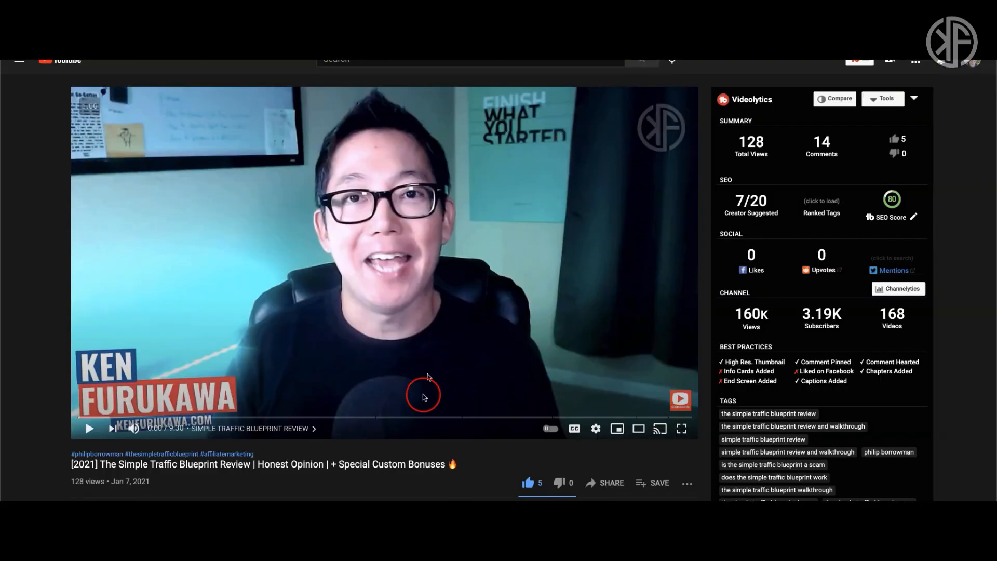
# - Format the "EXCLUSIVE DEMO AND REVIEW" line as centred bold text with a font size of about 25 px
pyautogui.scroll(-2, 421, 394)
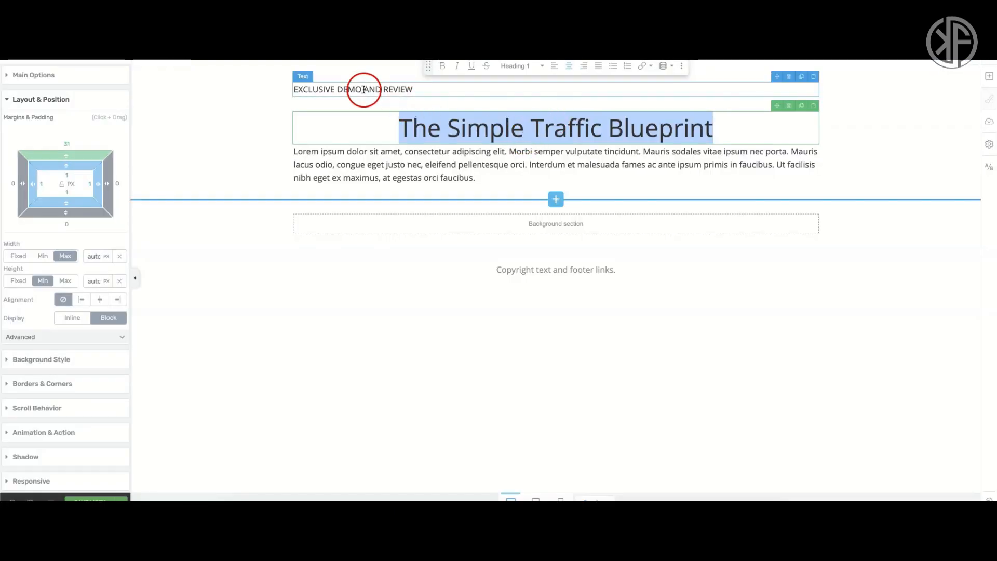
pyautogui.tripleClick(364, 89)
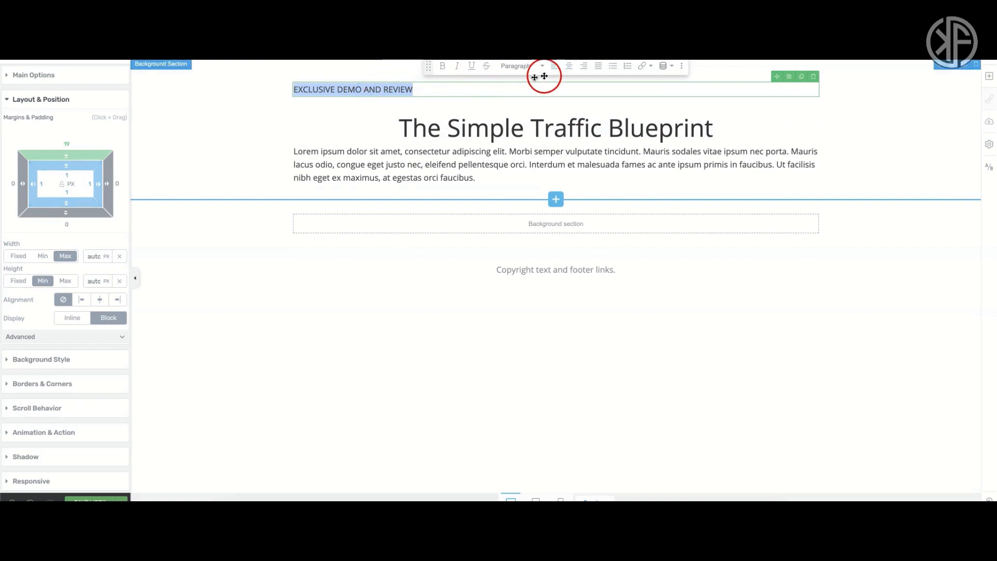
pyautogui.click(569, 66)
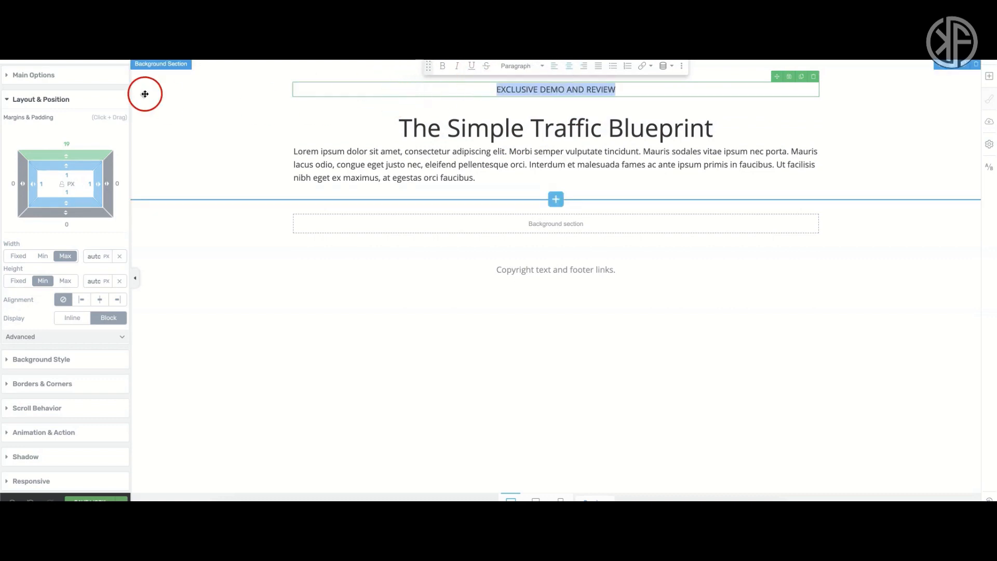
pyautogui.click(87, 78)
pyautogui.moveTo(20, 210); pyautogui.dragTo(24, 212)
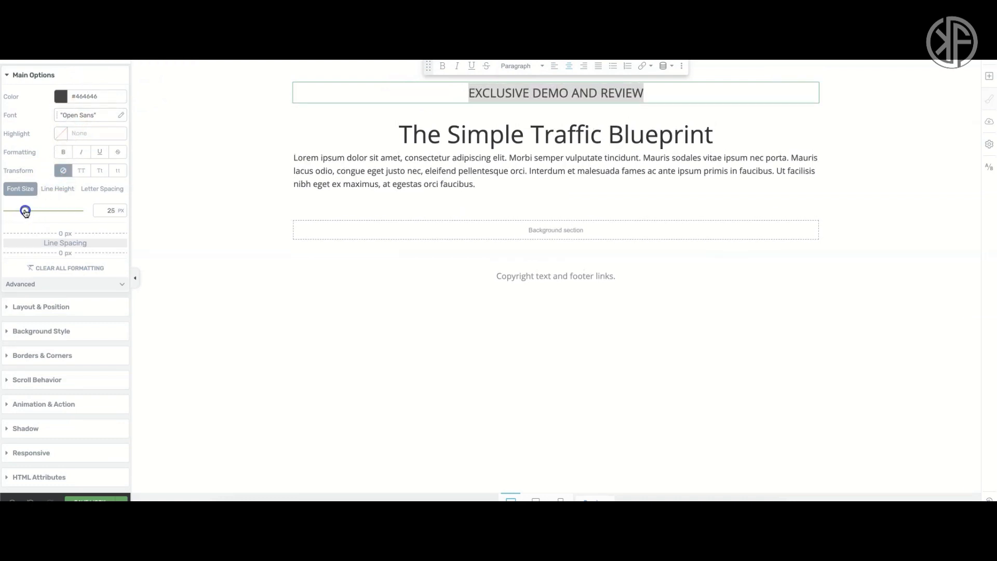
pyautogui.click(441, 66)
# - Make the heading "The Simple Traffic Blueprint" bold and set its font size to 60 px
pyautogui.moveTo(422, 129); pyautogui.dragTo(712, 138)
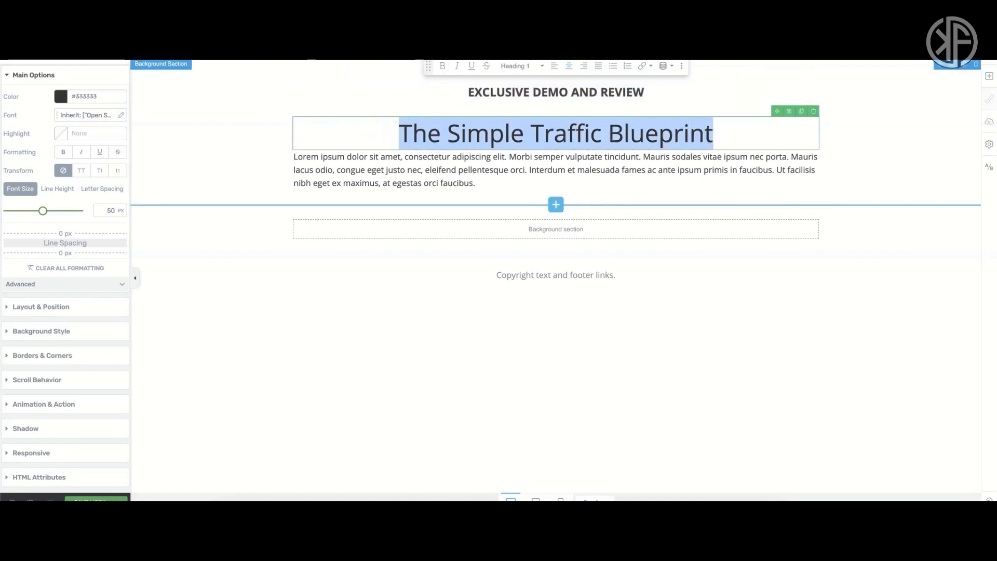
pyautogui.click(441, 66)
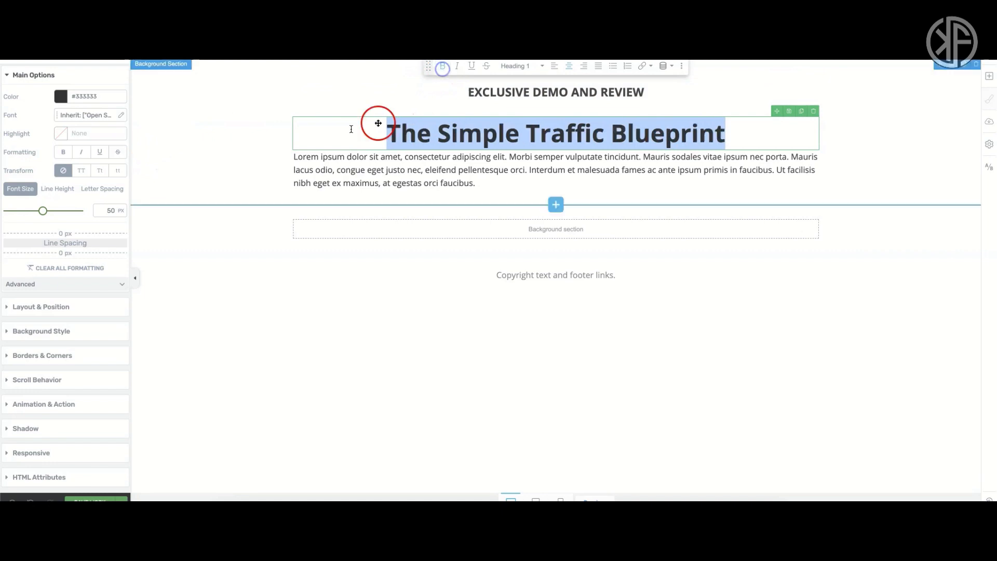
pyautogui.moveTo(41, 211); pyautogui.dragTo(50, 210)
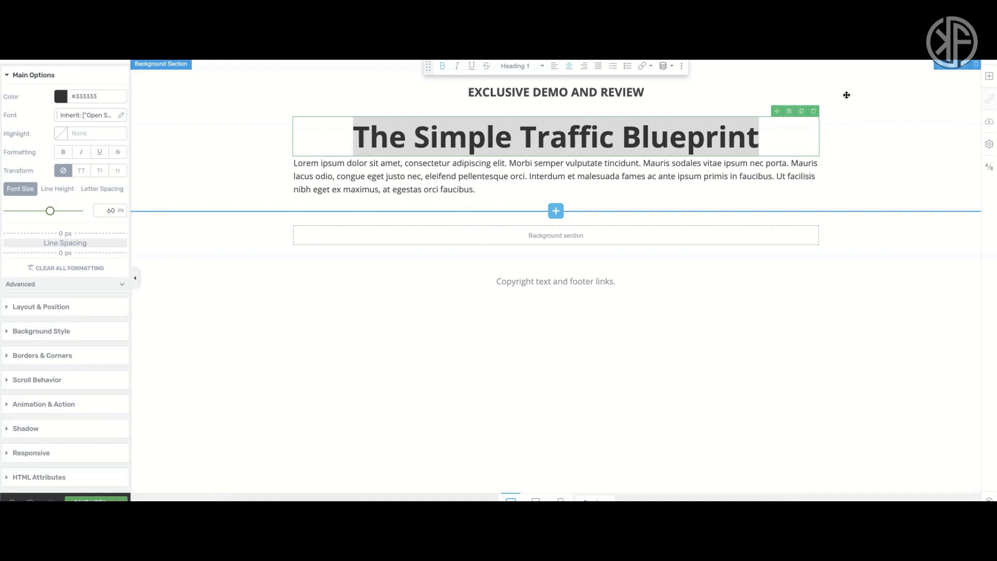
# - Replace the lorem ipsum paragraph below the heading with "Watch The Video To See Inside The Training + The Bonuses!" and centre it
pyautogui.click(711, 183)
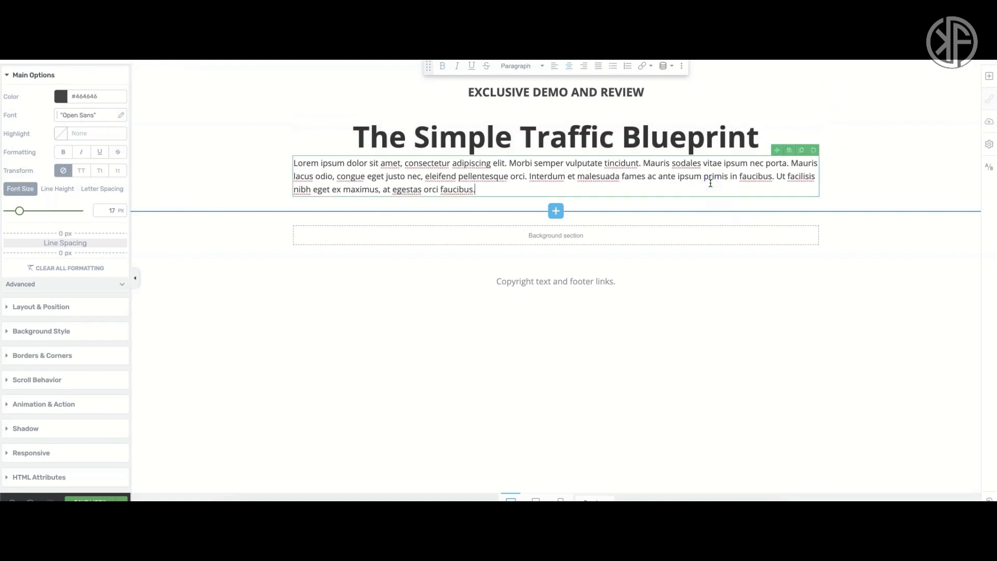
pyautogui.moveTo(478, 188); pyautogui.dragTo(285, 159)
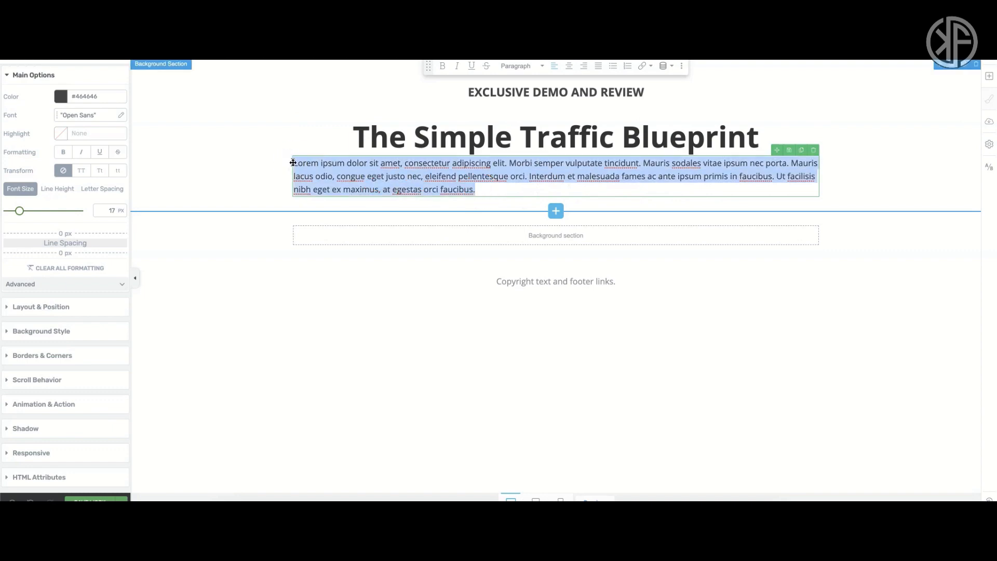
pyautogui.write('W')
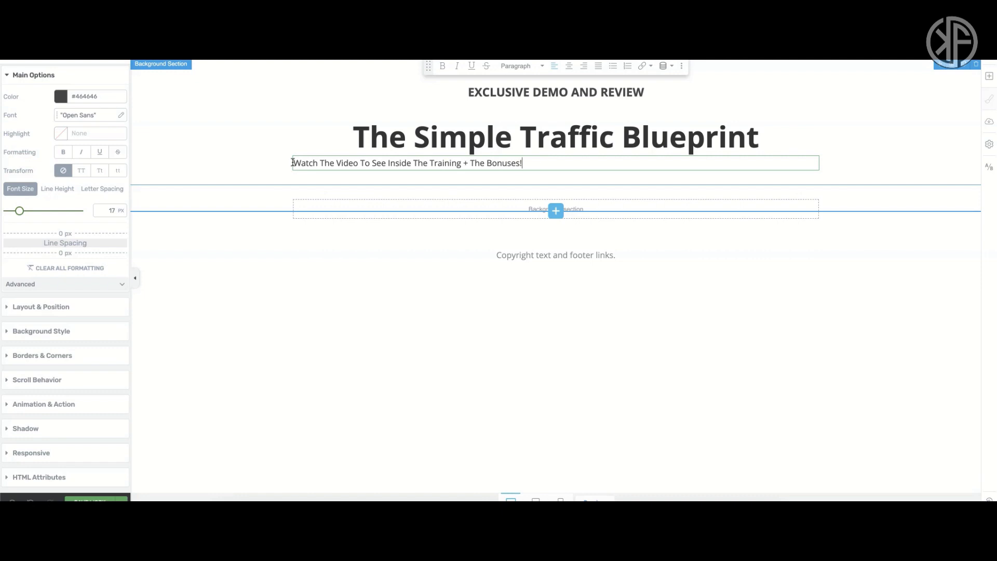
pyautogui.tripleClick(330, 163)
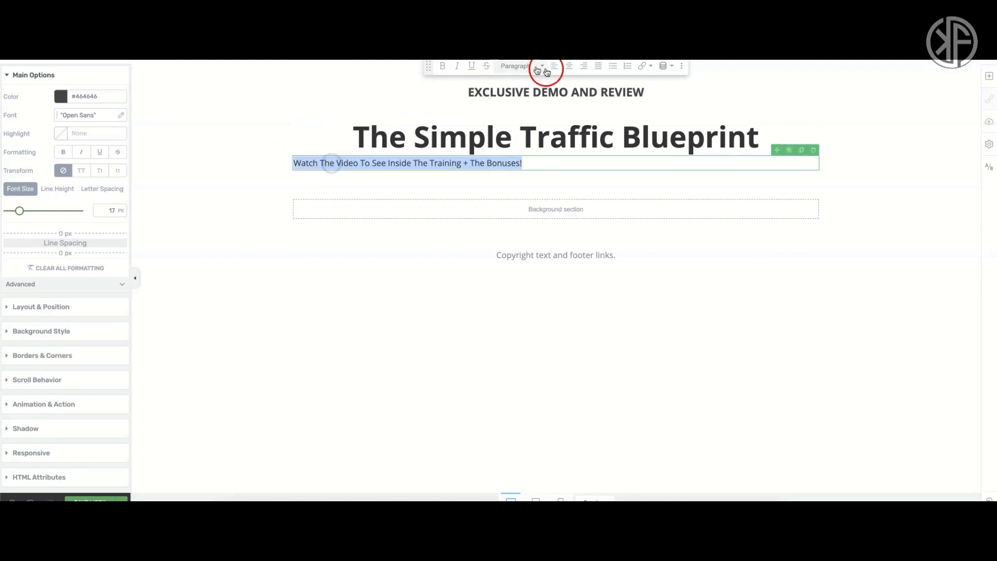
pyautogui.click(569, 66)
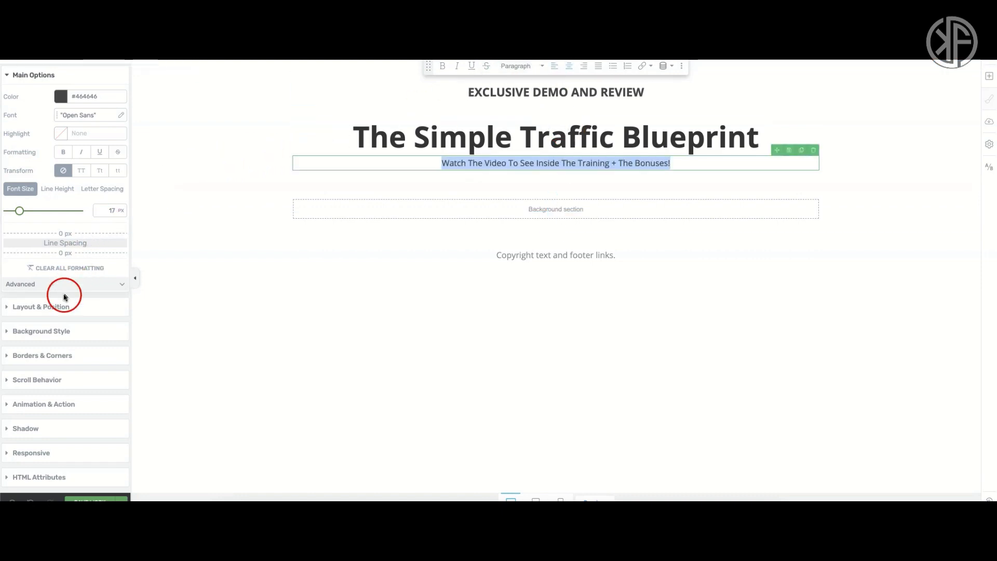
# - Set the top margin of the "Watch The Video To See Inside The Training + The Bonuses!" line to about 19 px
pyautogui.click(56, 306)
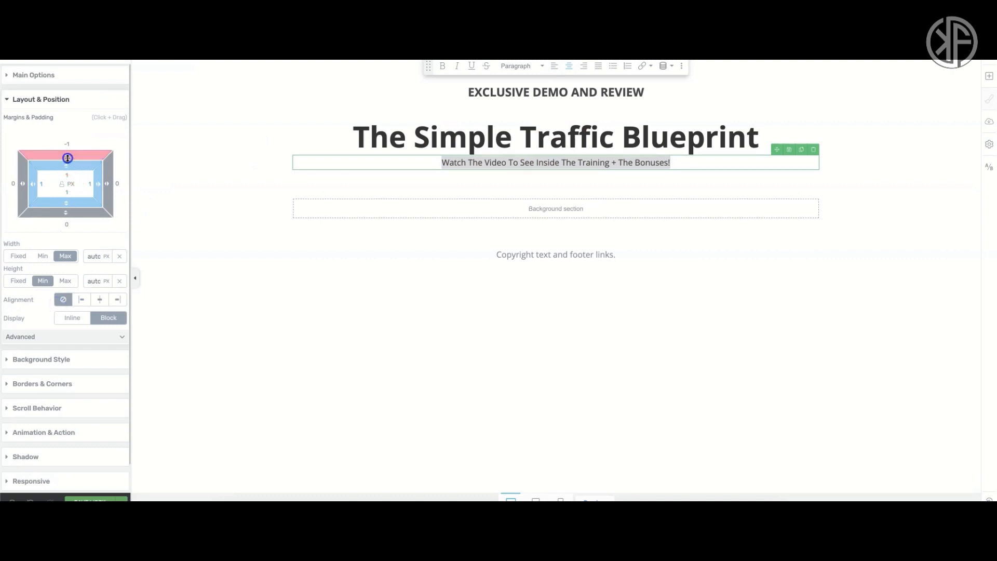
pyautogui.moveTo(68, 158); pyautogui.dragTo(70, 125)
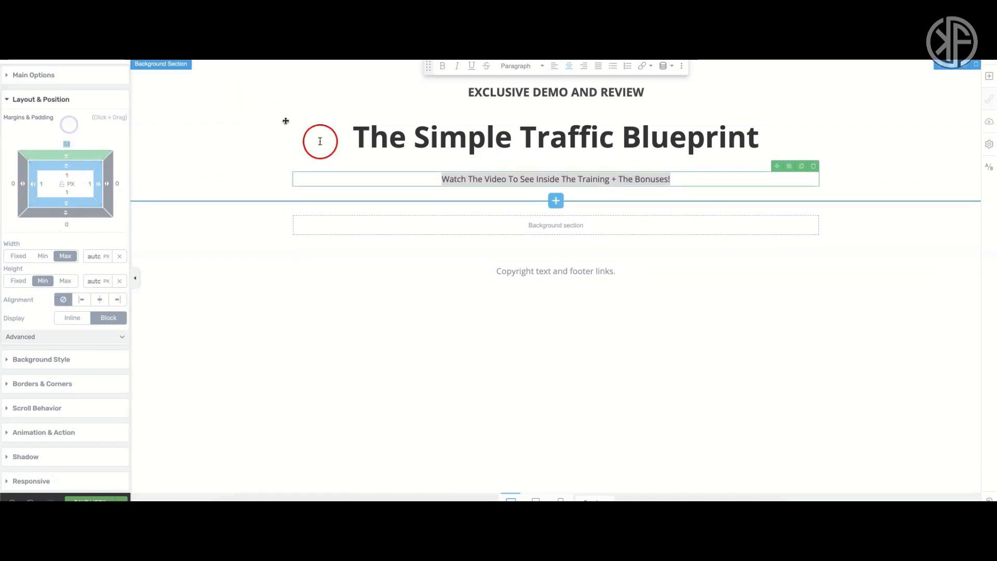
# - Set the font size of the "EXCLUSIVE DEMO AND REVIEW" line to 28 px
pyautogui.click(508, 94)
pyautogui.doubleClick(508, 94)
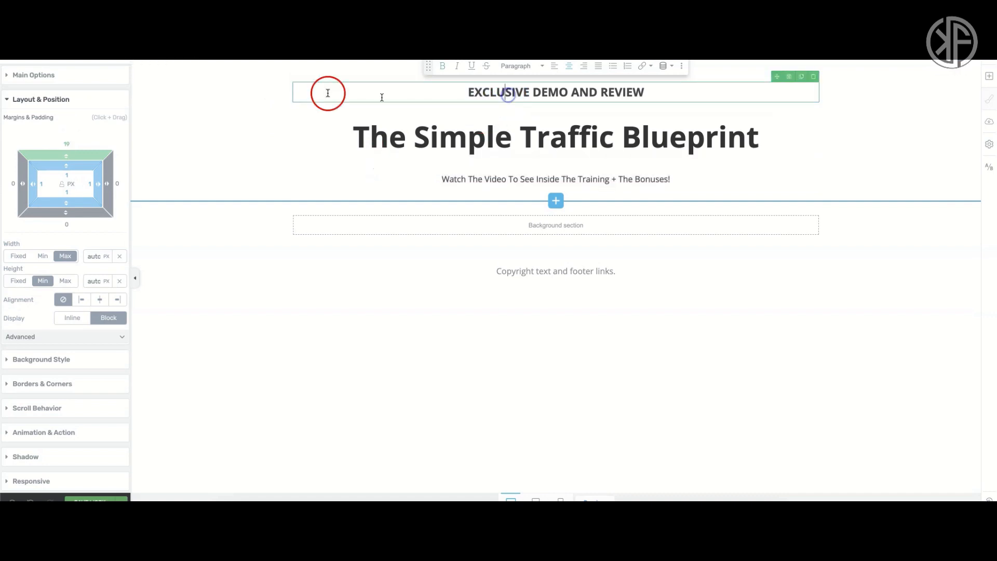
pyautogui.click(48, 79)
pyautogui.moveTo(31, 211); pyautogui.dragTo(28, 212)
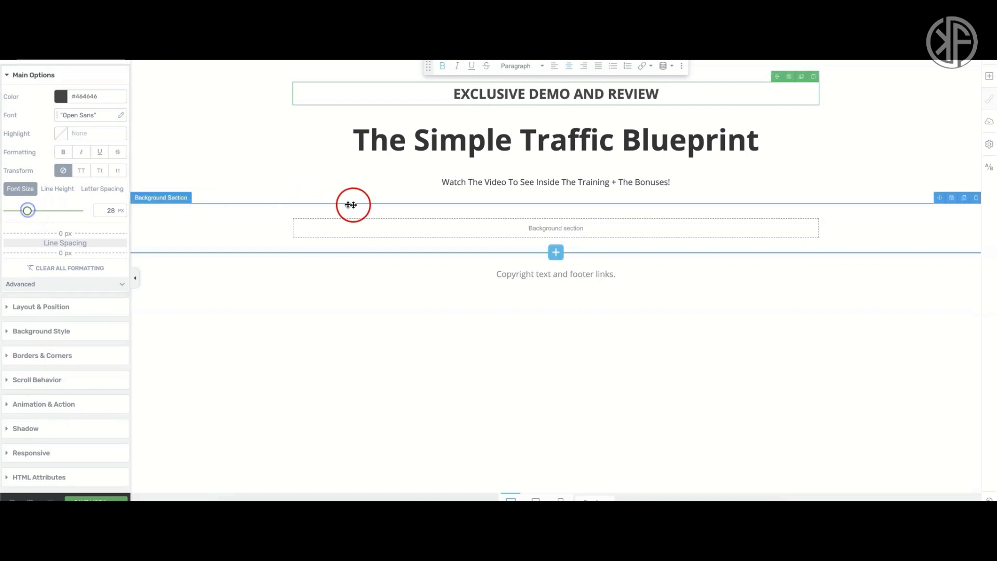
# - Set the font size of the "Watch The Video To See Inside The Training + The Bonuses!" line to 20 px
pyautogui.click(451, 182)
pyautogui.tripleClick(454, 184)
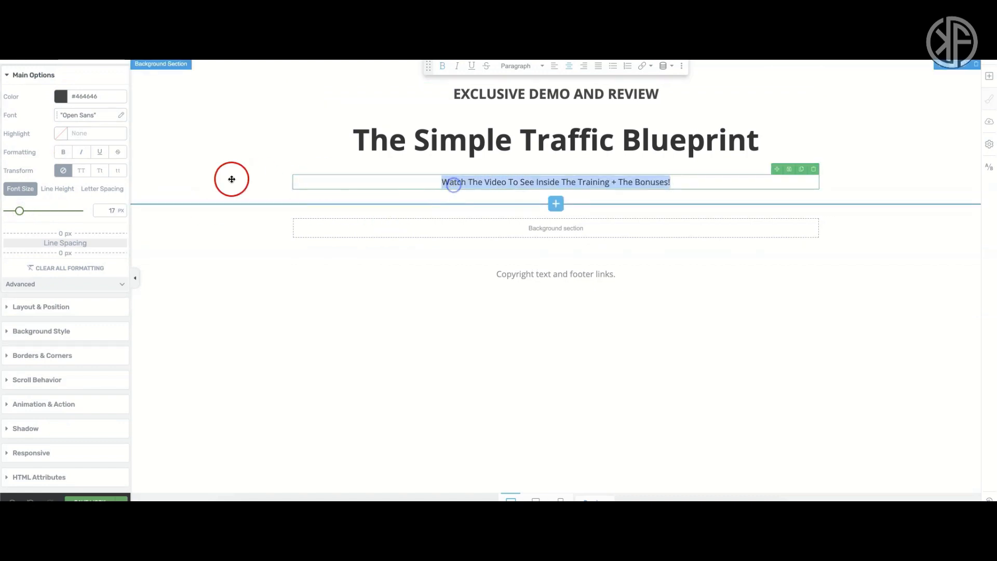
pyautogui.moveTo(20, 211); pyautogui.dragTo(21, 214)
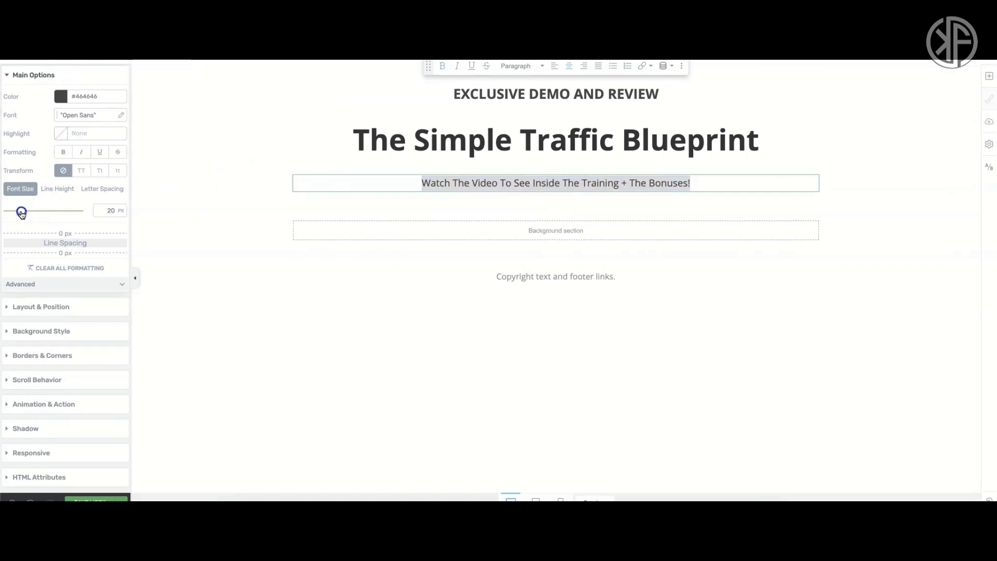
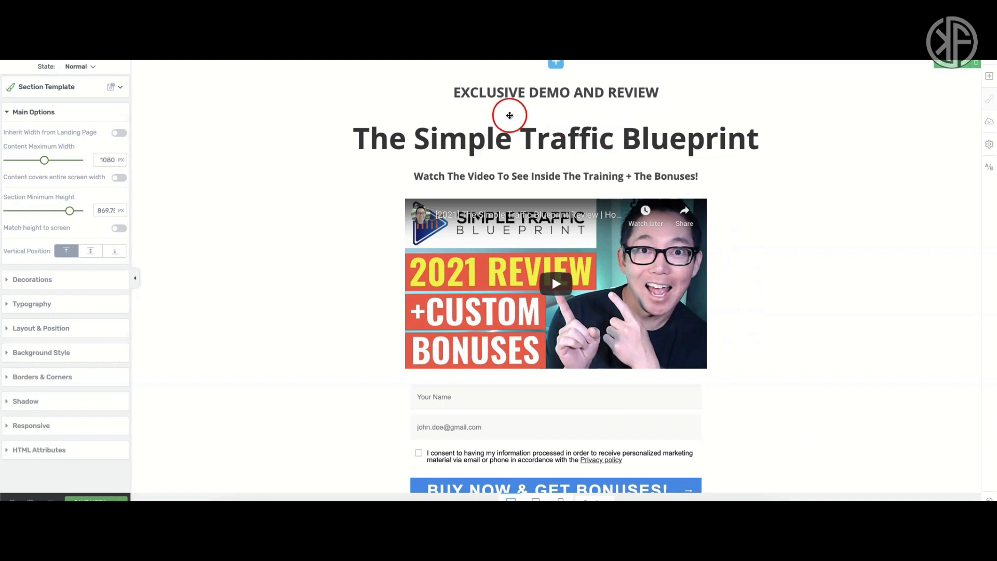
# - Set the top margin of "The Simple Traffic Blueprint" heading to about 17 px
pyautogui.click(495, 134)
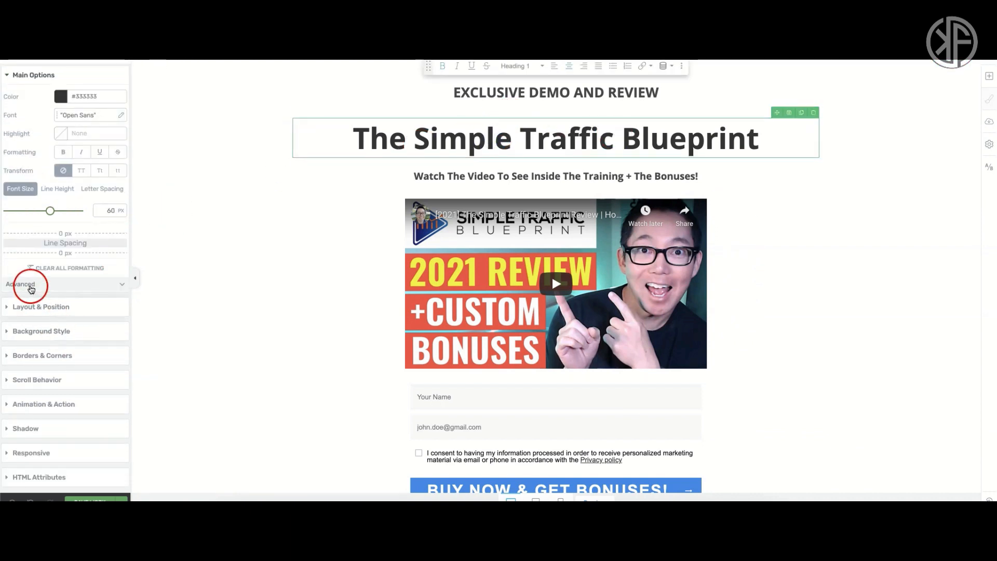
pyautogui.click(29, 285)
pyautogui.click(46, 331)
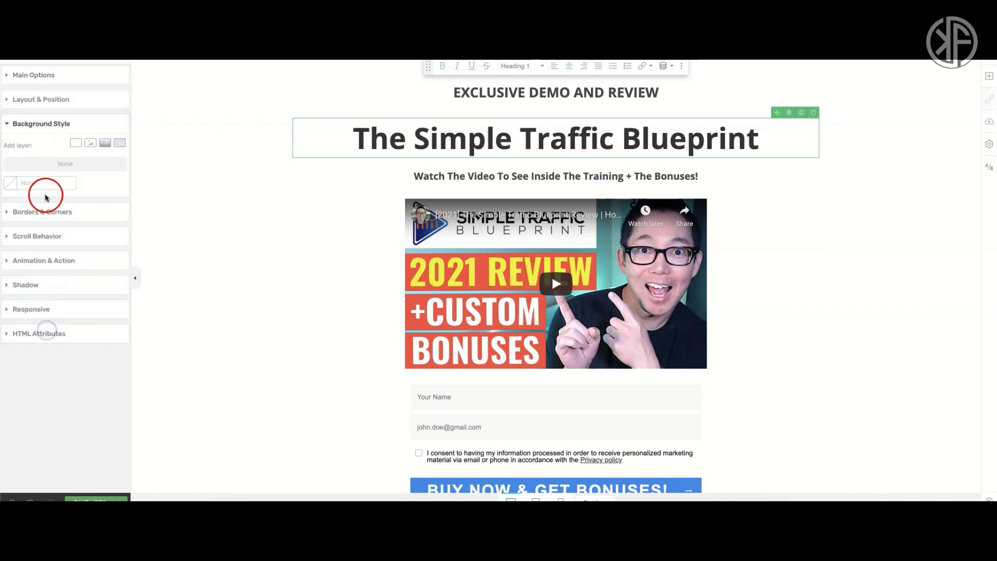
pyautogui.click(28, 98)
pyautogui.moveTo(66, 149); pyautogui.dragTo(70, 170)
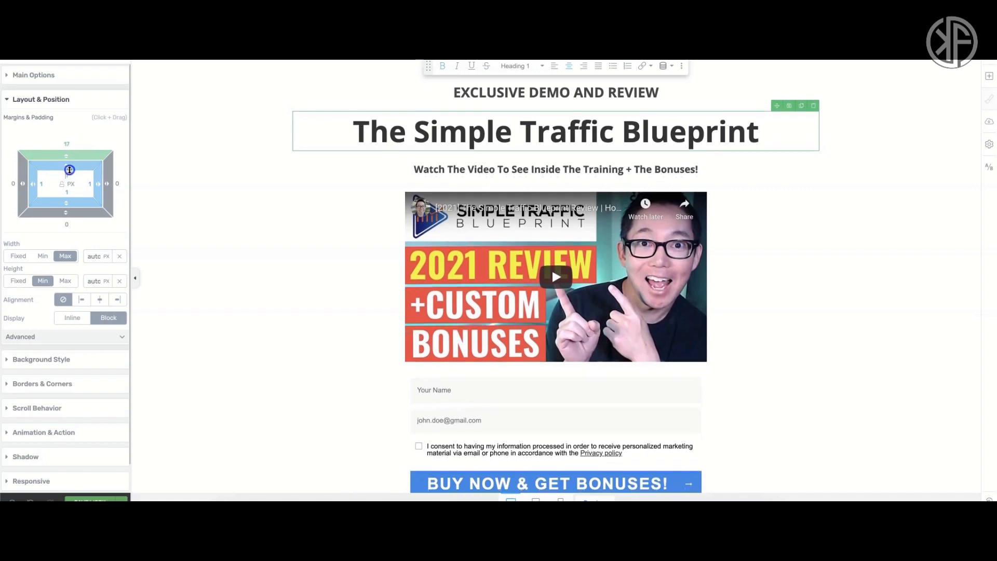
pyautogui.click(808, 311)
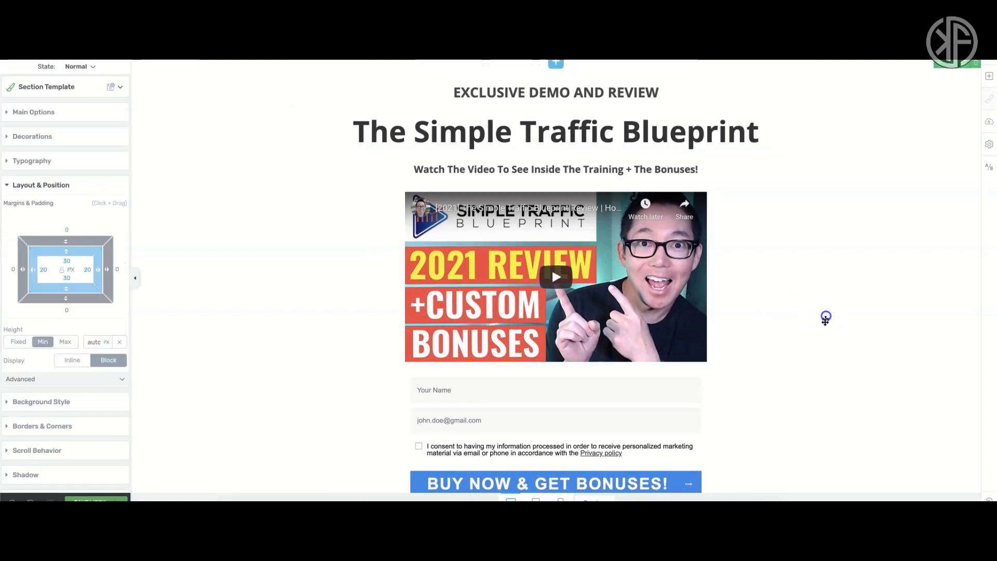
# - Review the embedded video and the opt-in form with its name, email and consent fields and call-to-action button
pyautogui.click(793, 370)
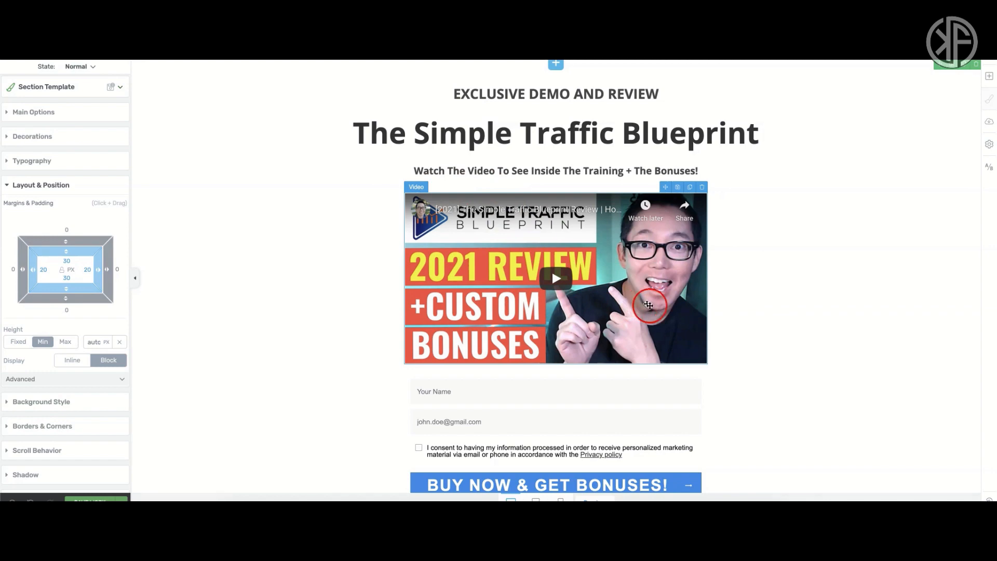
pyautogui.click(711, 338)
pyautogui.scroll(-1, 712, 338)
pyautogui.click(472, 354)
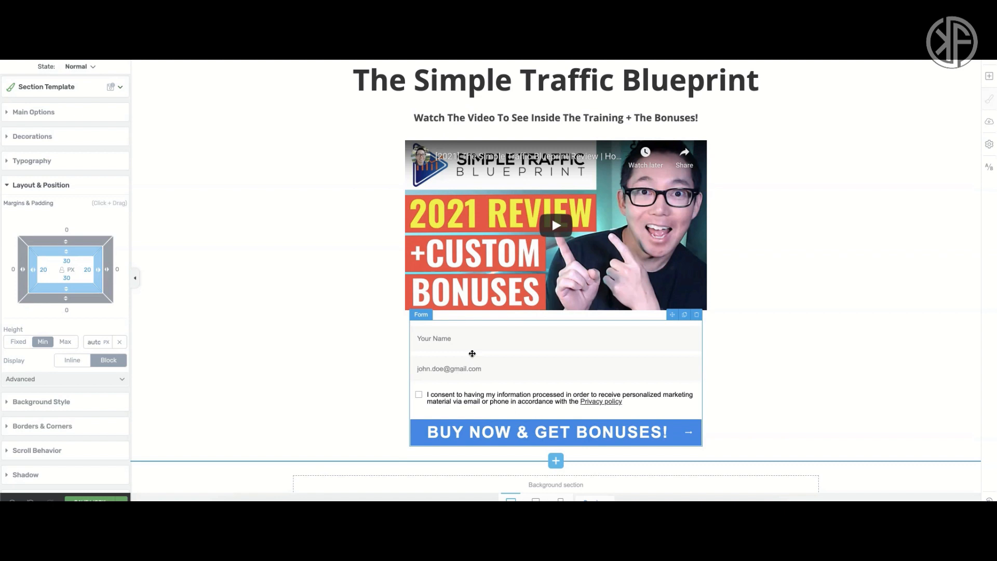
pyautogui.click(472, 354)
pyautogui.click(570, 378)
pyautogui.click(562, 338)
pyautogui.click(594, 424)
pyautogui.click(647, 340)
pyautogui.click(727, 353)
pyautogui.scroll(1, 728, 353)
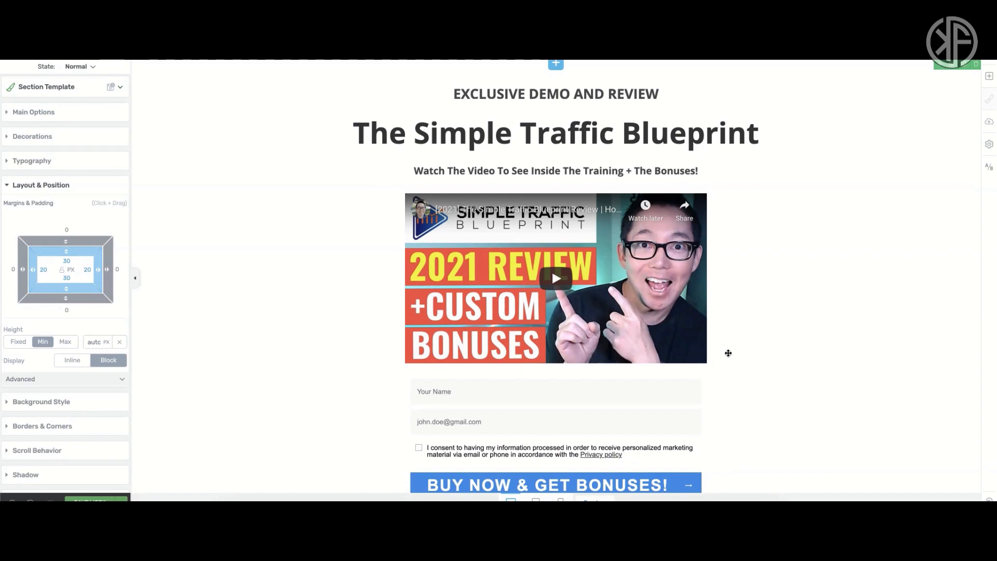
# - Examine the page below the opt-in form, including the empty background section and the copyright and footer links text
pyautogui.scroll(-1, 727, 353)
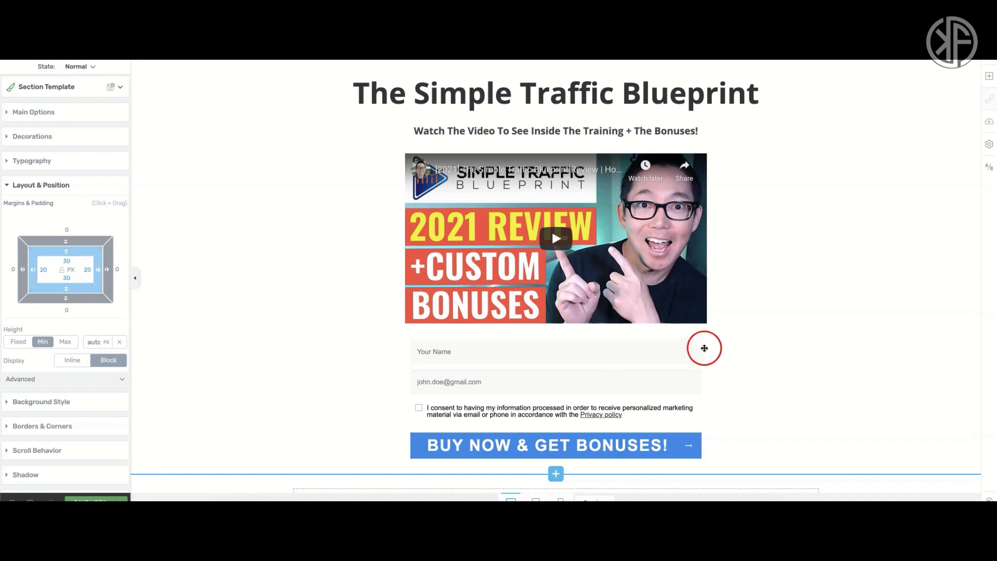
pyautogui.scroll(-1, 704, 352)
pyautogui.scroll(-2, 705, 351)
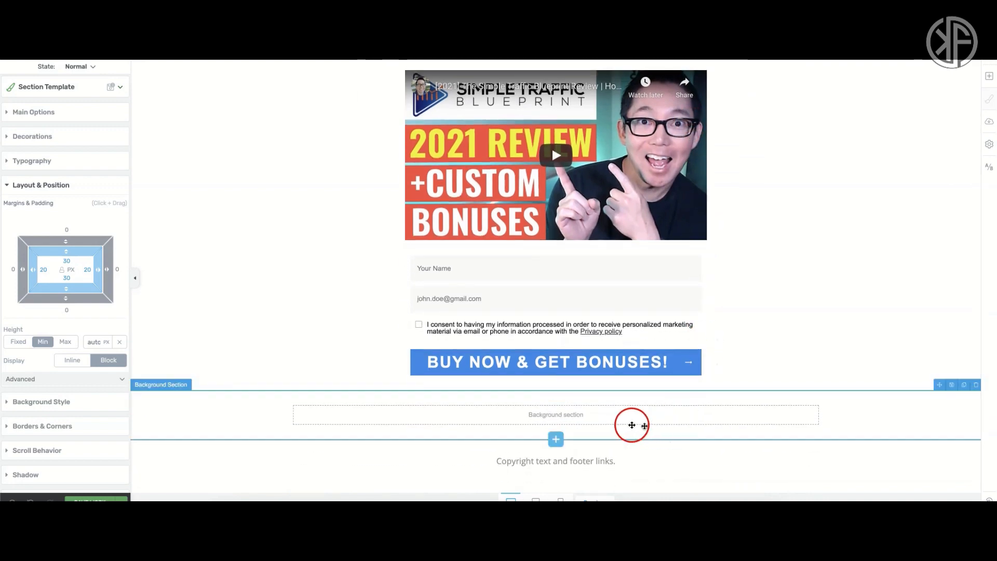
pyautogui.click(558, 462)
pyautogui.scroll(3, 557, 364)
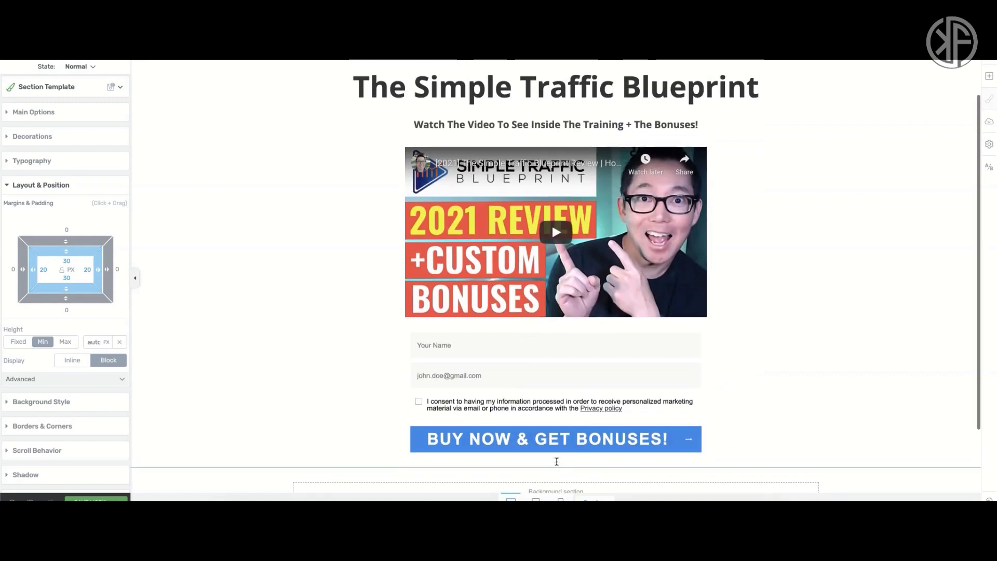
pyautogui.click(669, 314)
pyautogui.click(727, 349)
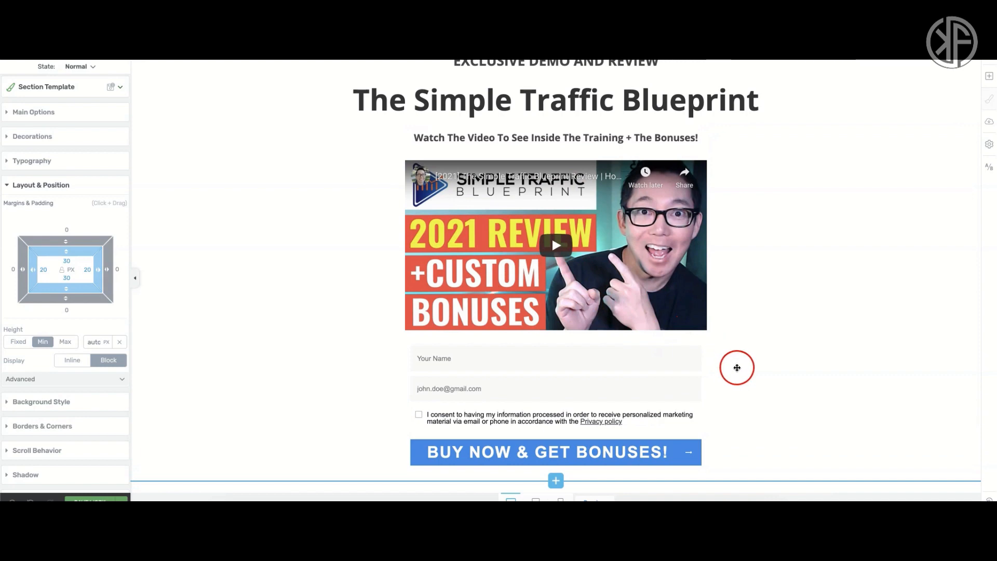
pyautogui.scroll(-2, 736, 366)
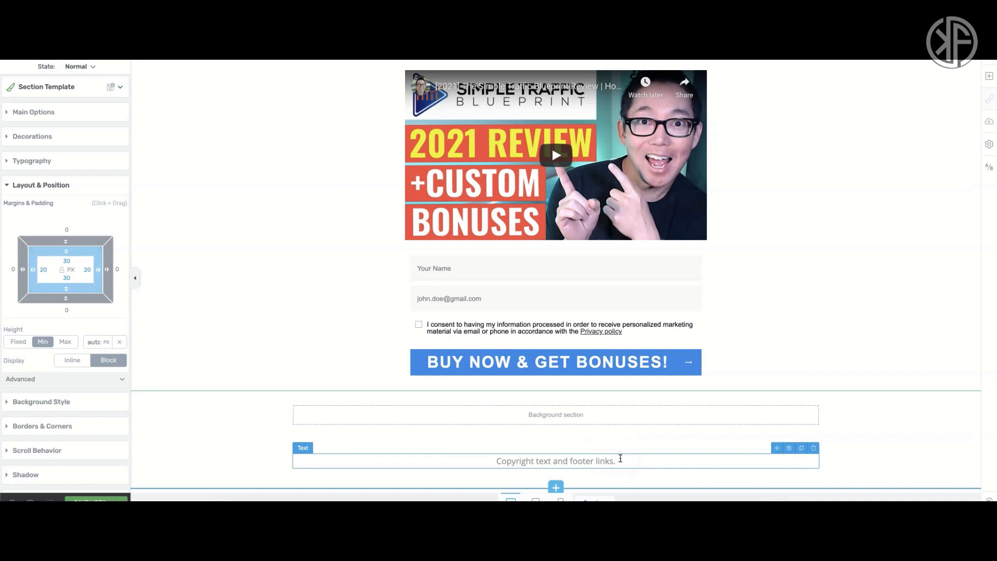
pyautogui.moveTo(620, 458); pyautogui.dragTo(785, 343)
pyautogui.scroll(2, 785, 345)
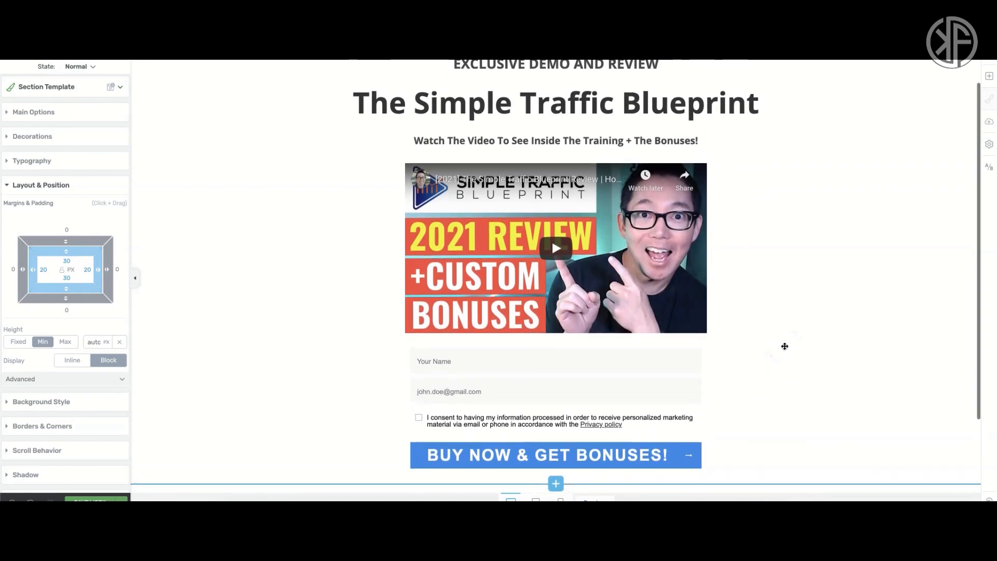
# - Insert the three-column "List of Steps" content block directly below the opt-in form section
pyautogui.scroll(-1, 784, 346)
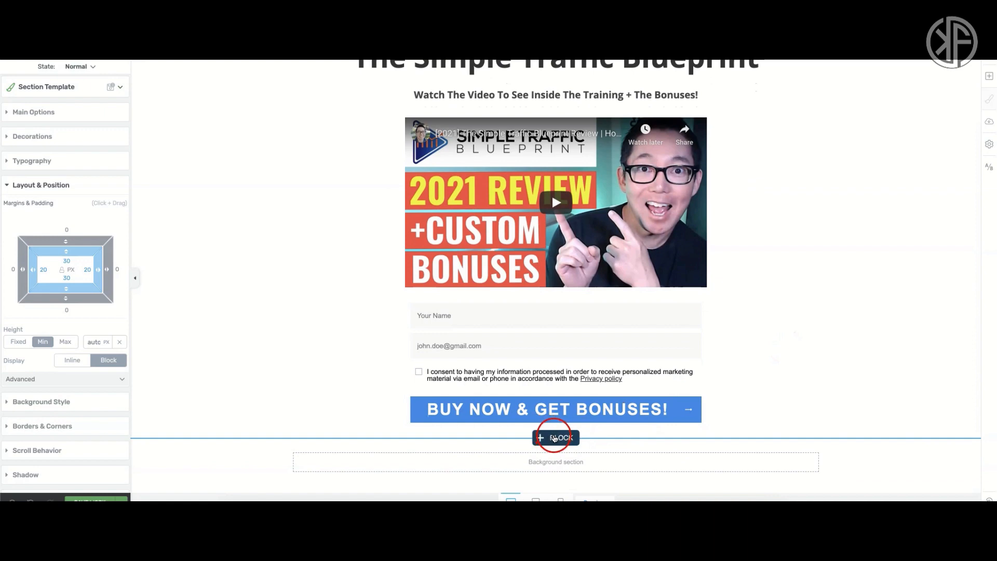
pyautogui.click(554, 437)
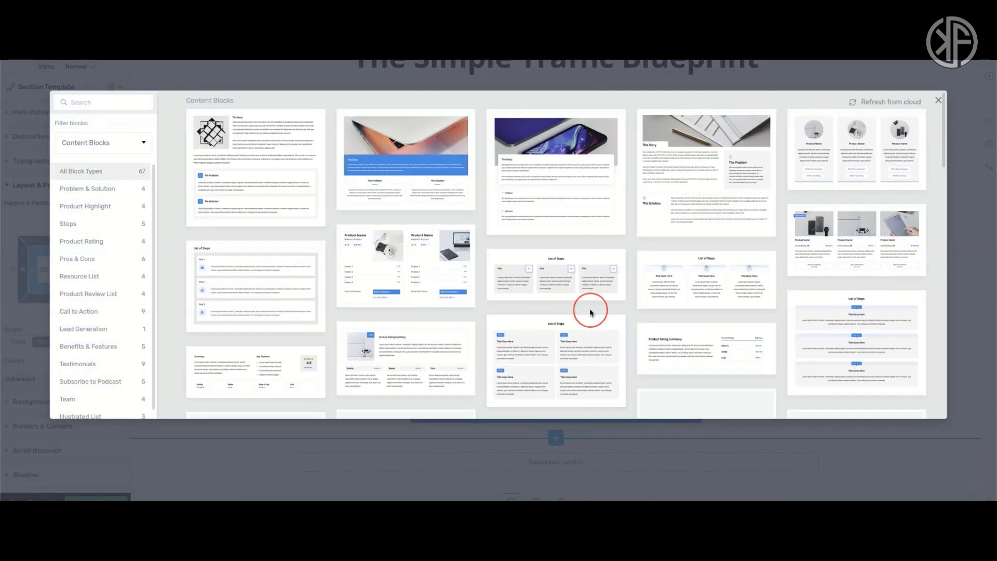
pyautogui.scroll(-1, 590, 313)
pyautogui.scroll(-3, 590, 312)
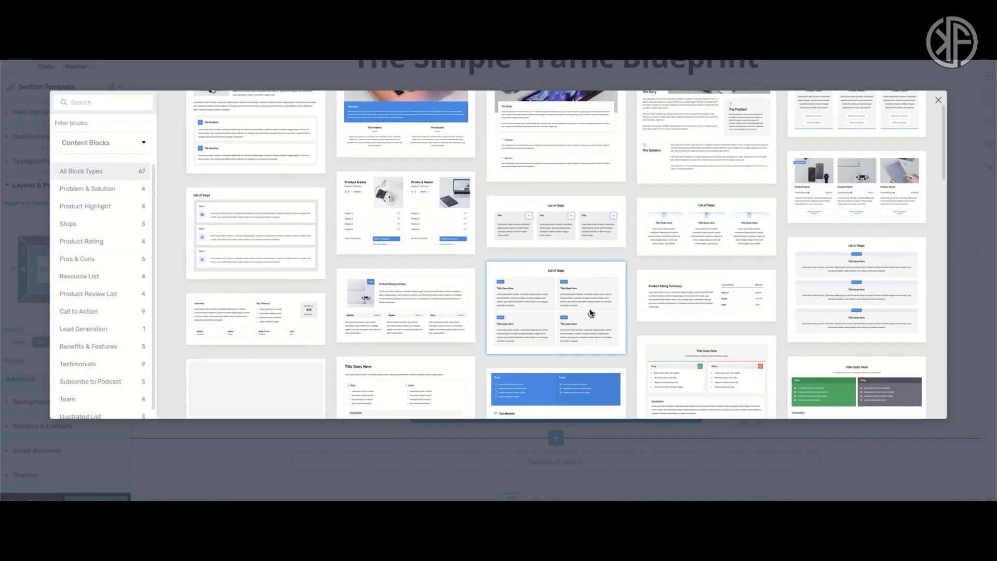
pyautogui.click(554, 222)
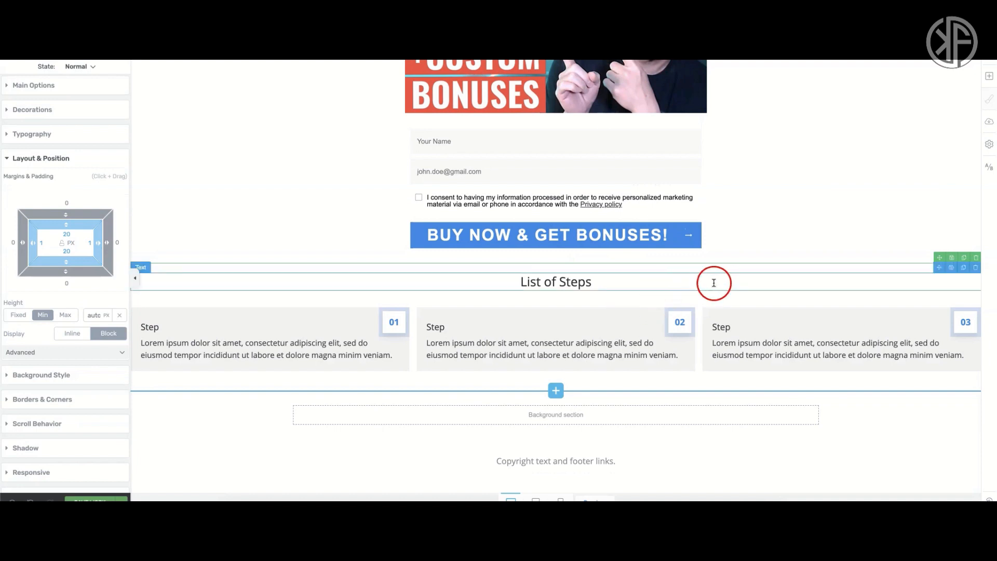
# - Replace the "List of Steps" block heading with "Benefits/Testimonials"
pyautogui.moveTo(518, 282); pyautogui.dragTo(601, 285)
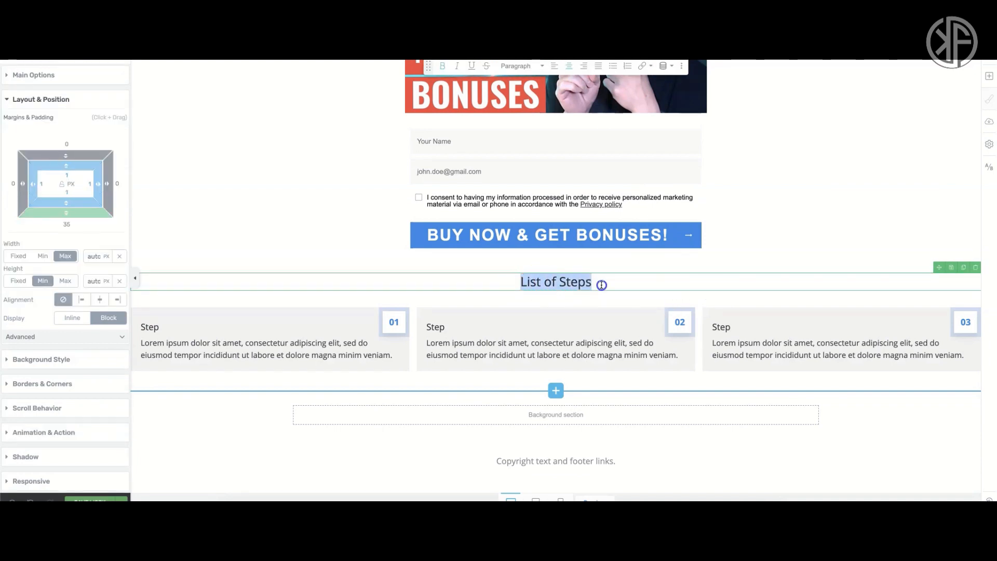
pyautogui.write('Benefit')
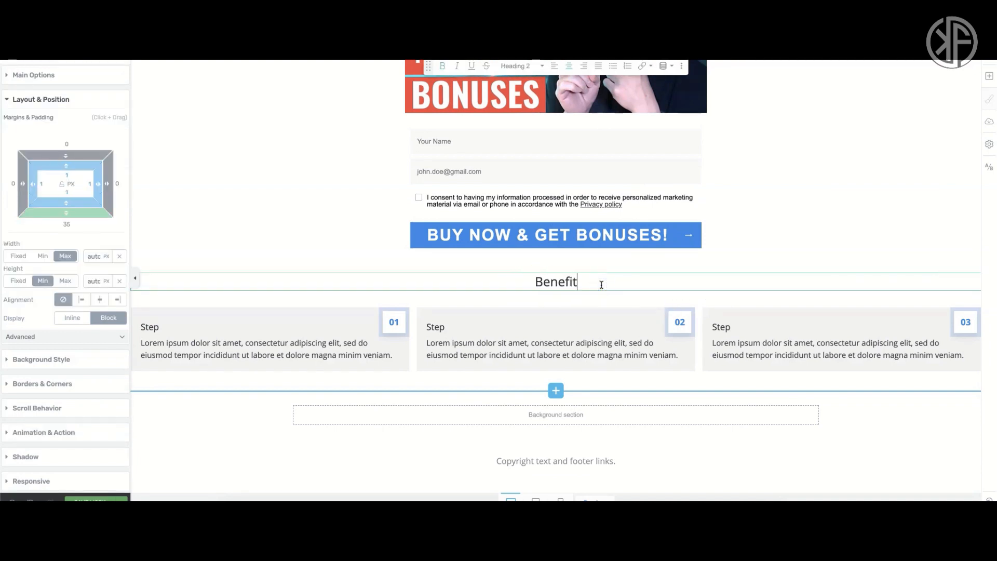
pyautogui.write('s/')
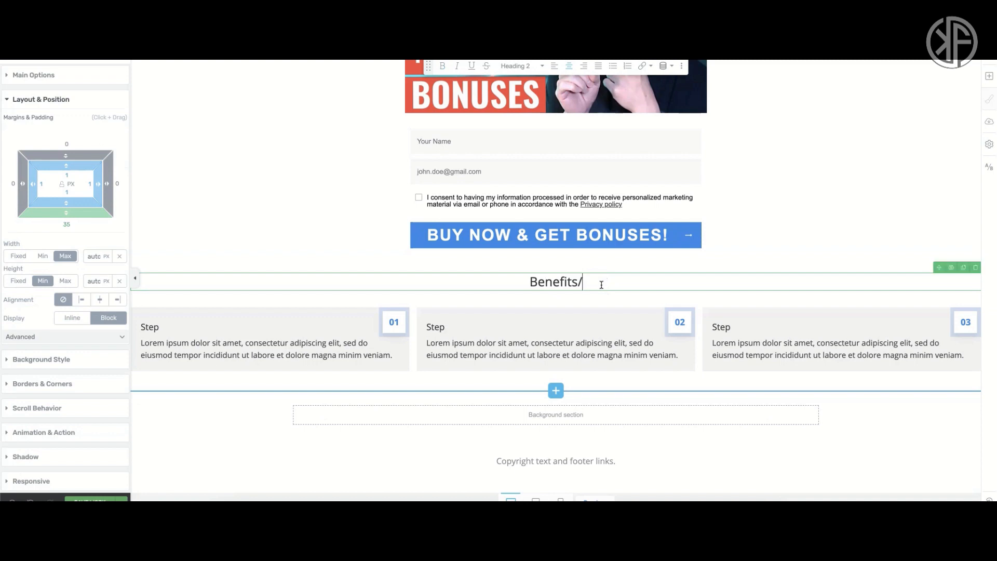
pyautogui.write('Testimonials')
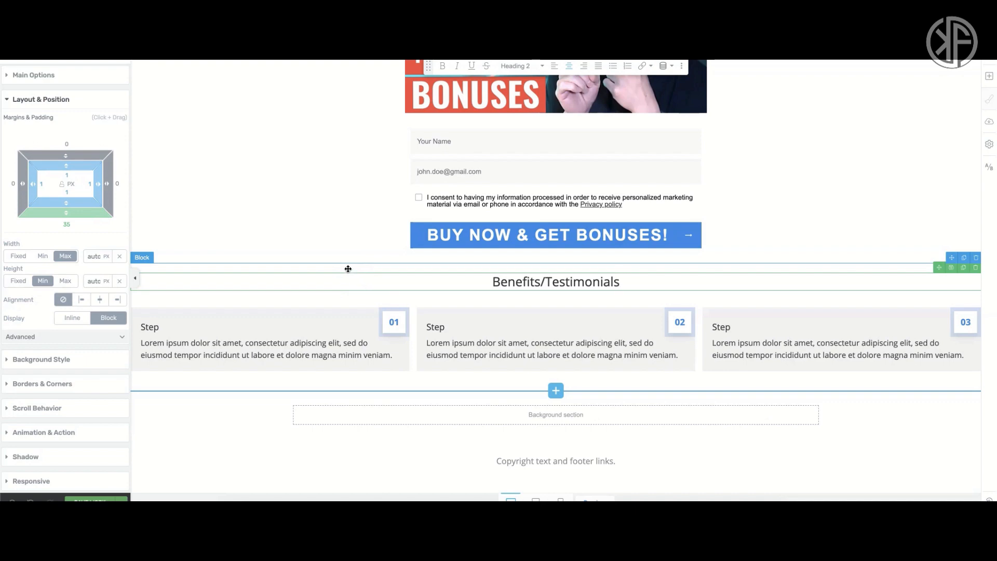
# - Insert the "Related Products" content block listing three products with images below the Benefits/Testimonials block
pyautogui.click(556, 391)
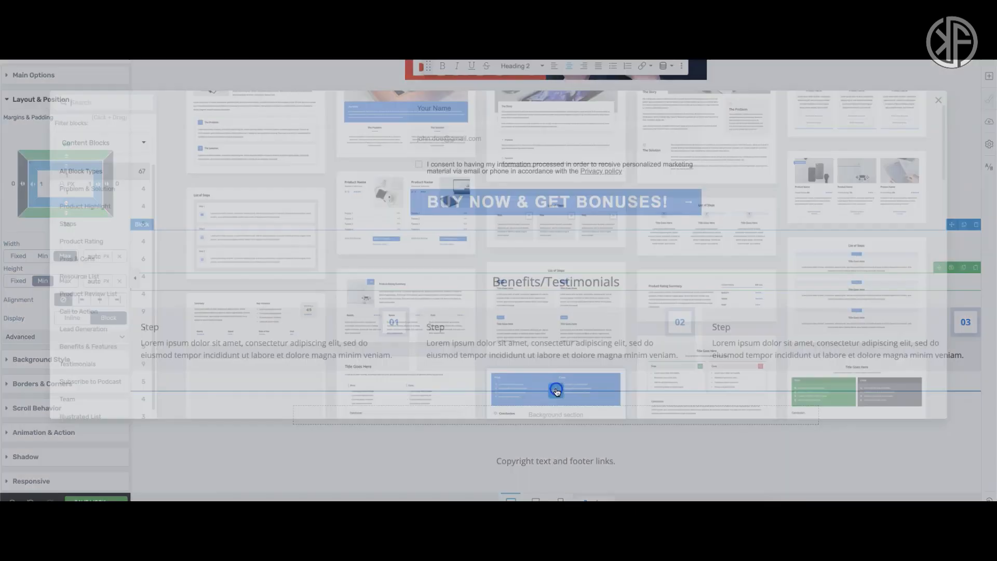
pyautogui.scroll(-2, 614, 310)
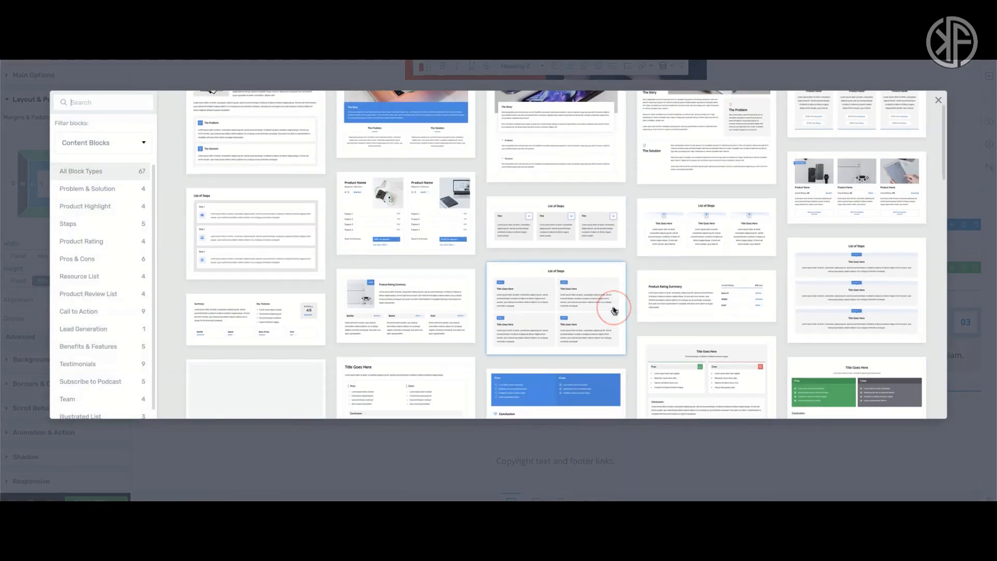
pyautogui.scroll(-4, 614, 310)
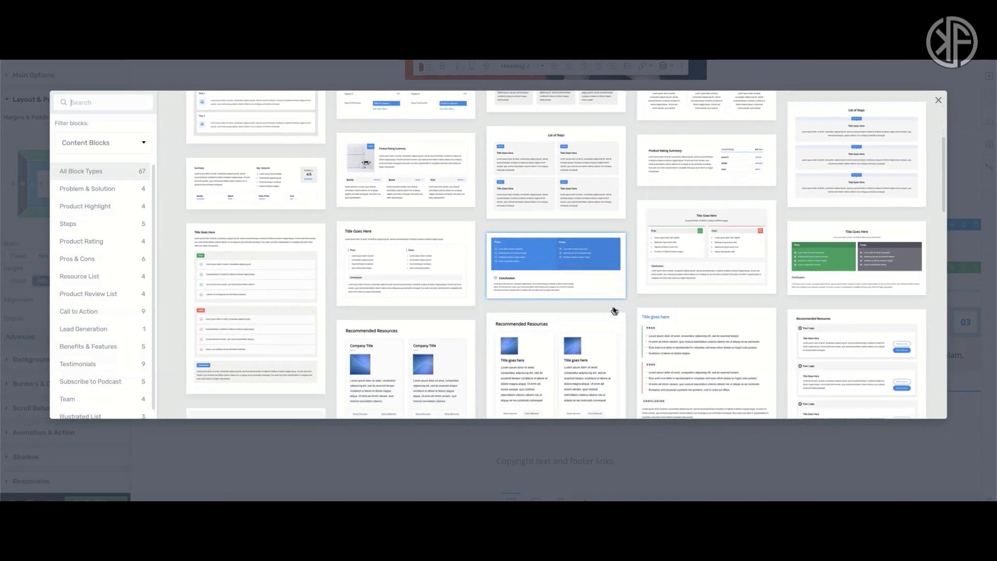
pyautogui.scroll(-3, 614, 310)
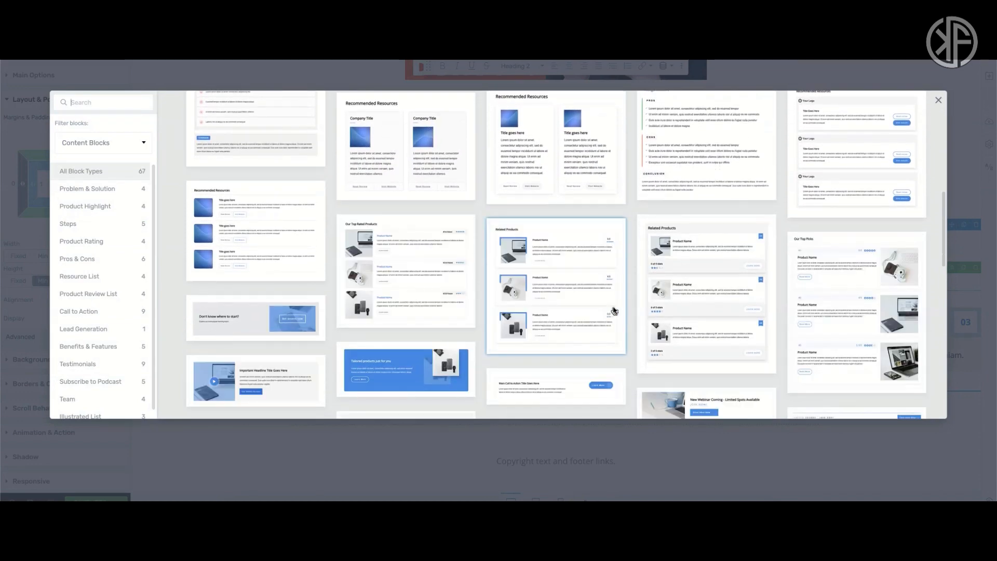
pyautogui.scroll(-1, 614, 311)
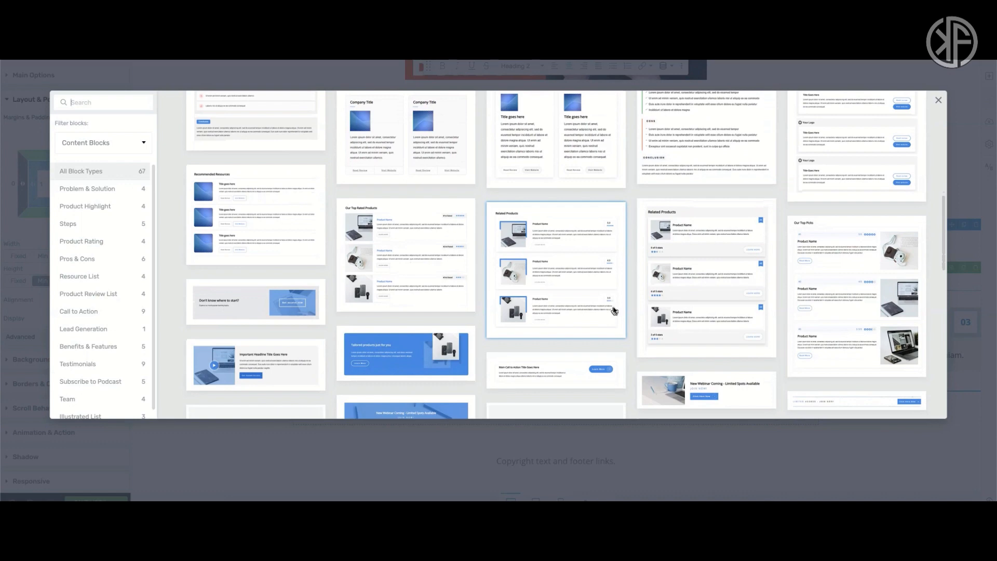
pyautogui.click(570, 252)
pyautogui.click(570, 253)
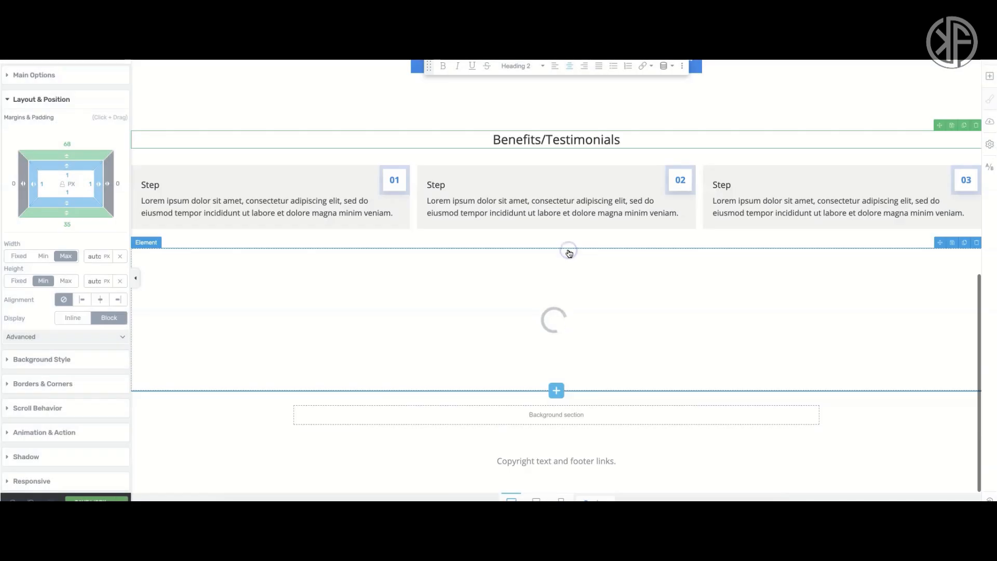
pyautogui.click(580, 275)
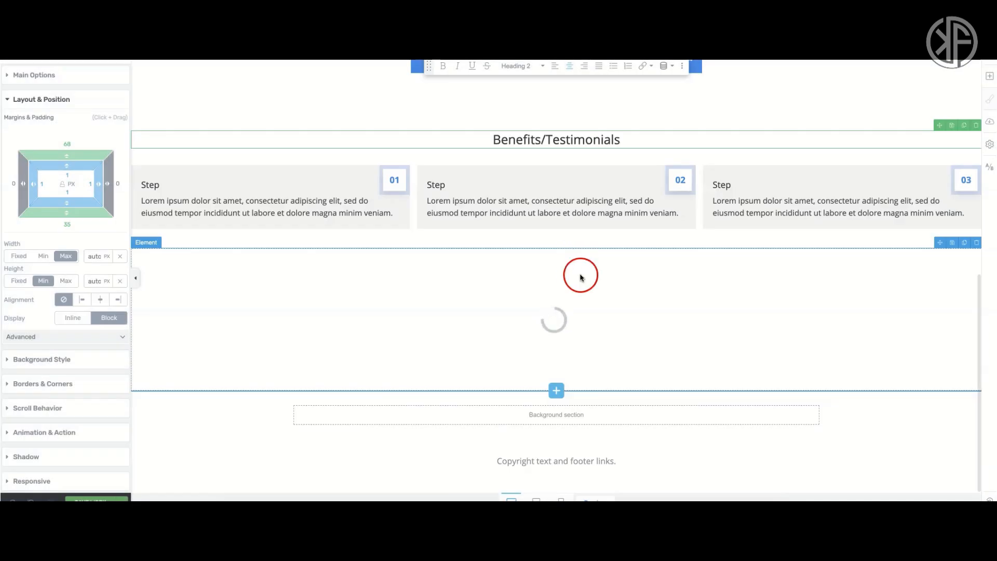
# - Replace the "Related Products" block heading with "Bonuses"
pyautogui.click(594, 331)
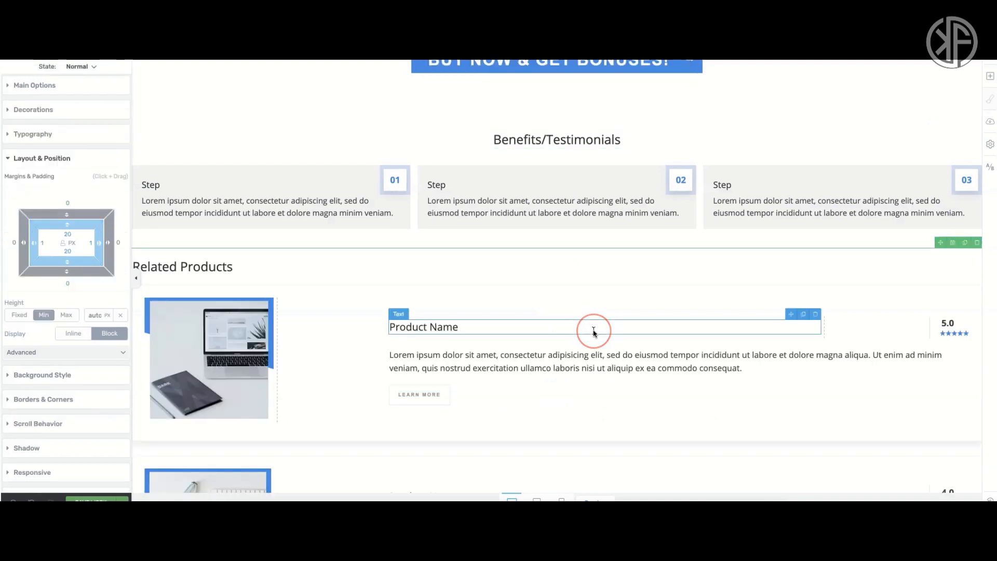
pyautogui.click(401, 302)
pyautogui.click(264, 275)
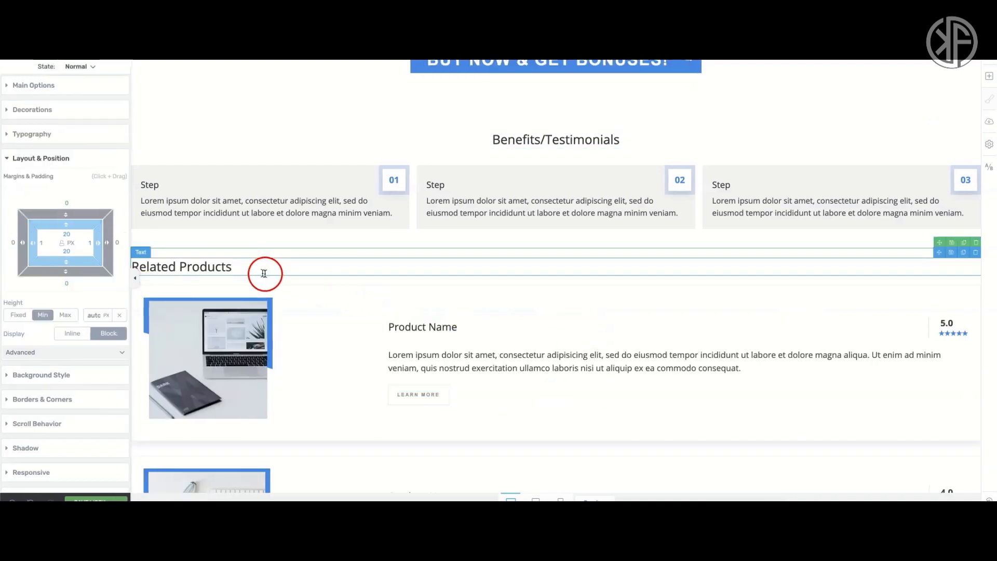
pyautogui.doubleClick(243, 269)
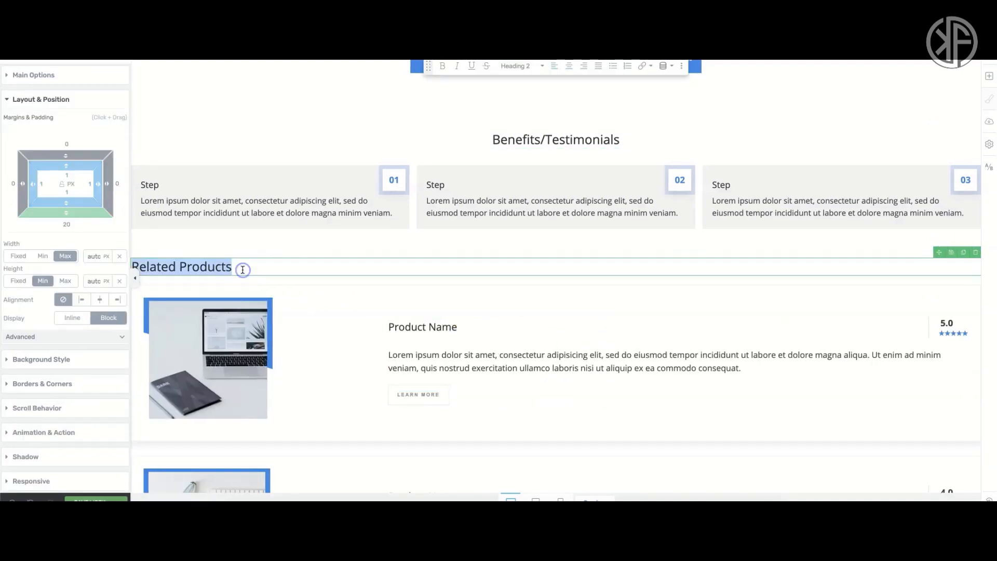
pyautogui.write('Ronuses')
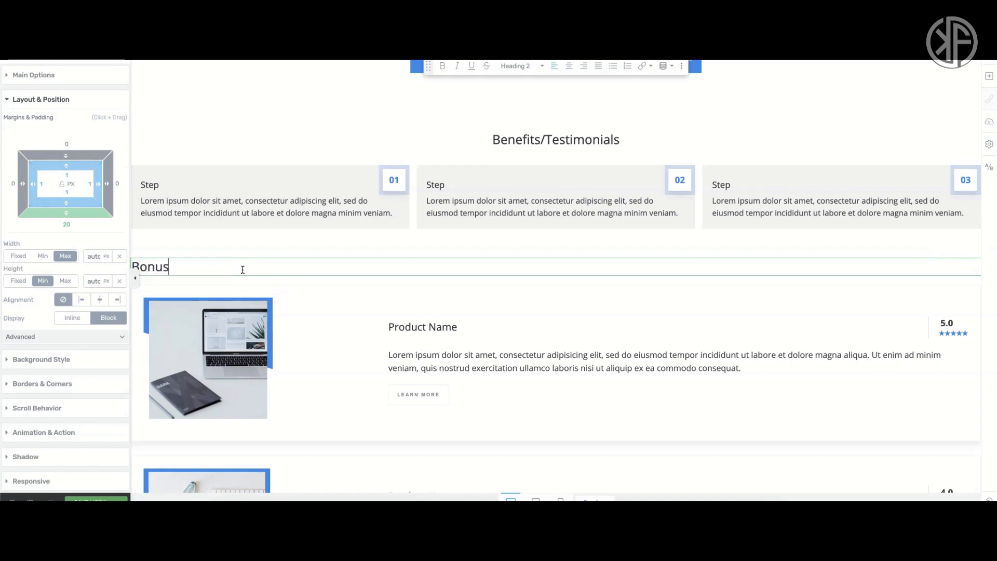
pyautogui.press('BackSpace')
pyautogui.press('BackSpace')
pyautogui.press('BackSpace')
pyautogui.press('BackSpace')
pyautogui.write('d')
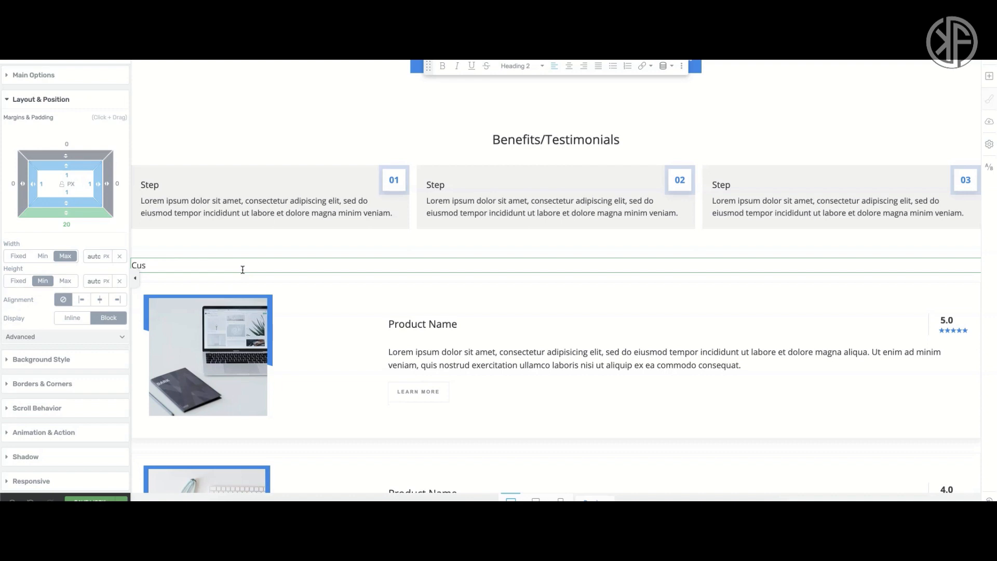
pyautogui.write('Cus')
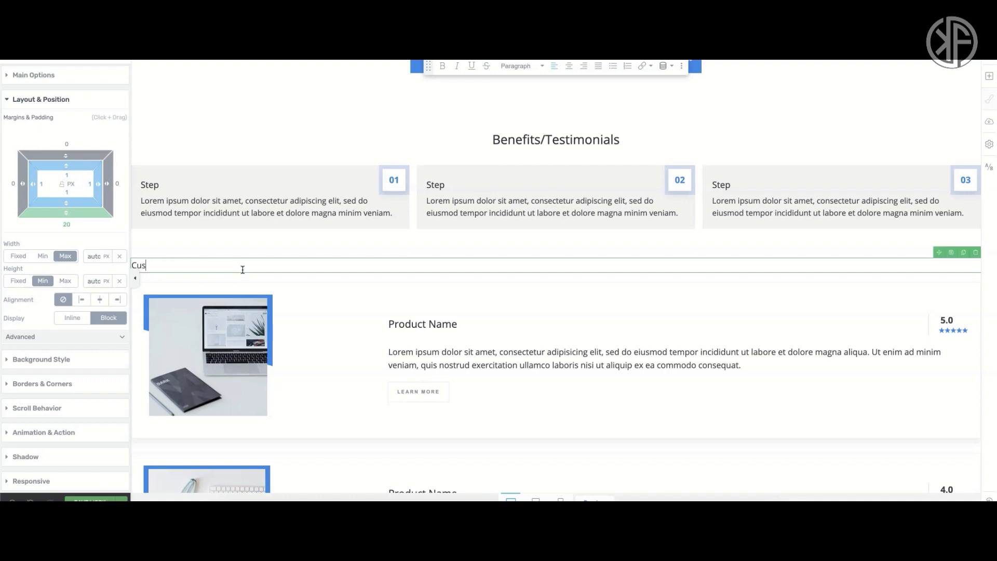
pyautogui.hotkey('ctrl', 'z')
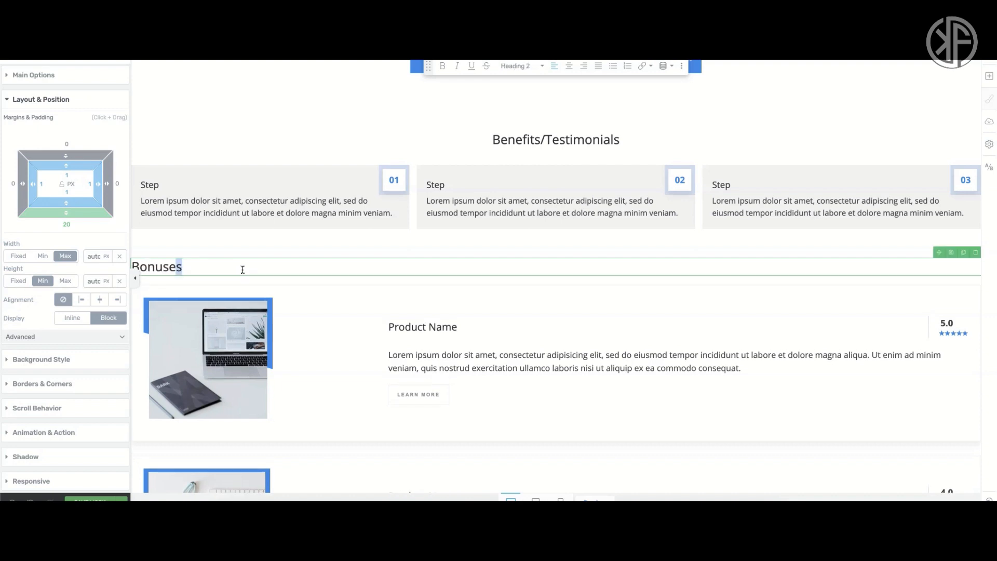
# - Change the "Bonuses" heading to "Custom Bonuses" and center it above the product list
pyautogui.hotkey('shift', 'Left')
pyautogui.hotkey('shift', 'Left')
pyautogui.hotkey('shift', 'Left')
pyautogui.hotkey('shift', 'Left')
pyautogui.hotkey('shift', 'Left')
pyautogui.hotkey('shift', 'Left')
pyautogui.write('C')
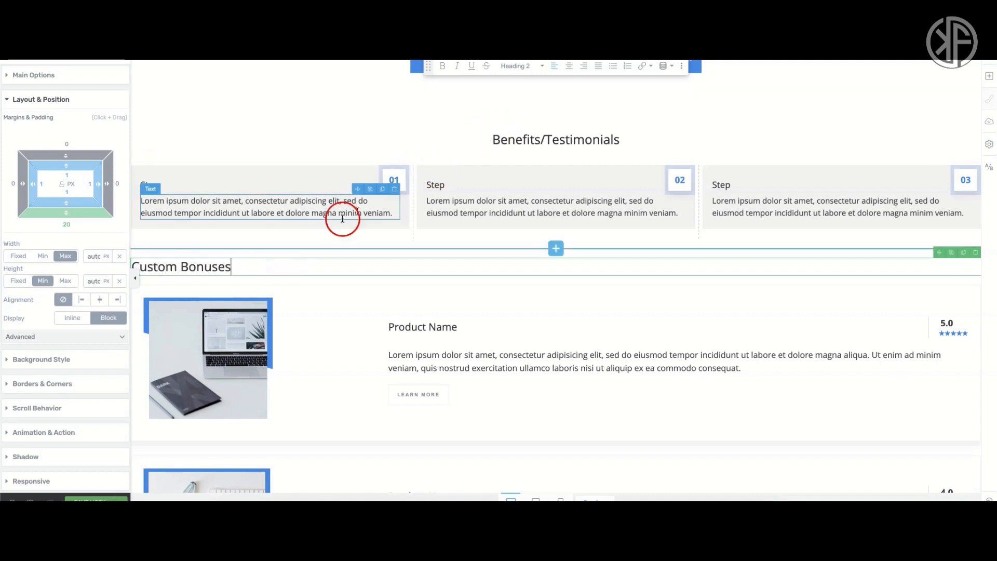
pyautogui.tripleClick(215, 266)
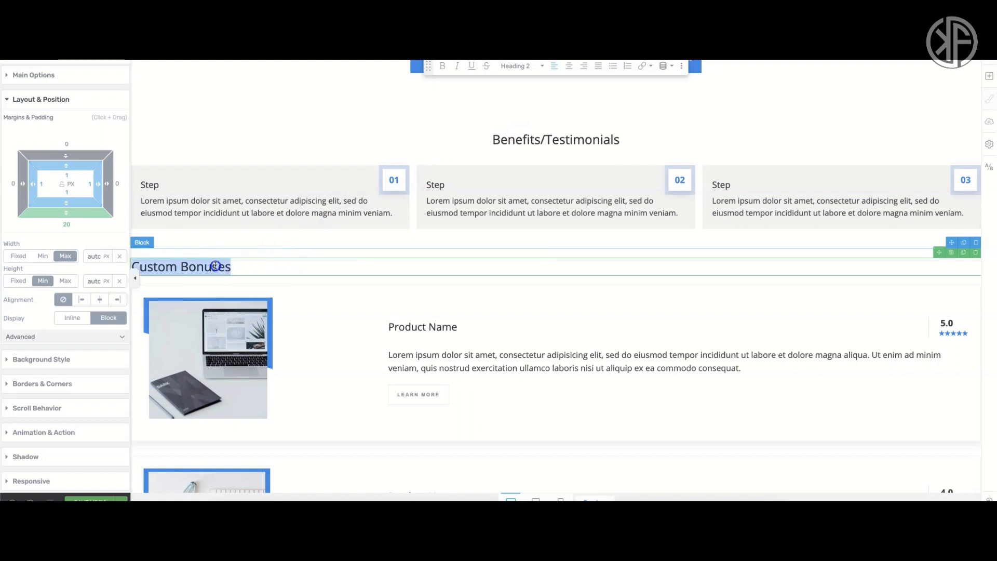
pyautogui.click(569, 66)
# - Review the page from the headline and video through the Benefits/Testimonials columns to the Custom Bonuses product list
pyautogui.scroll(-5, 639, 293)
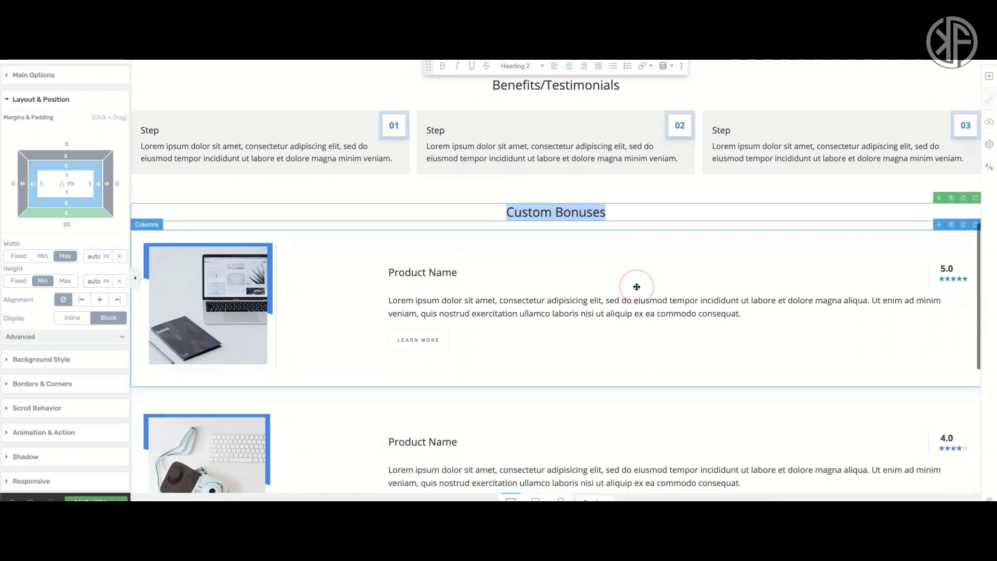
pyautogui.scroll(-5, 637, 287)
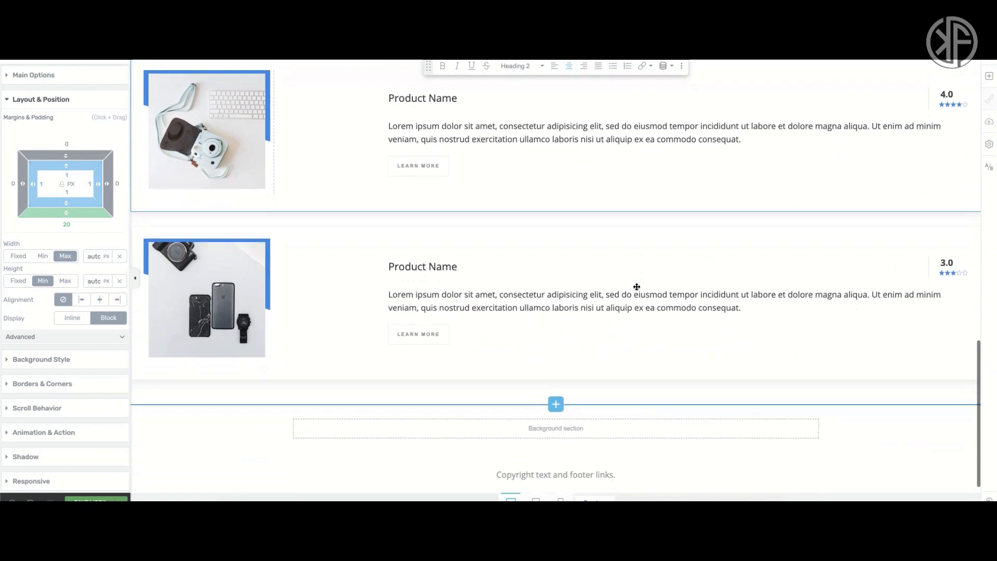
pyautogui.scroll(4, 637, 286)
pyautogui.scroll(15, 636, 287)
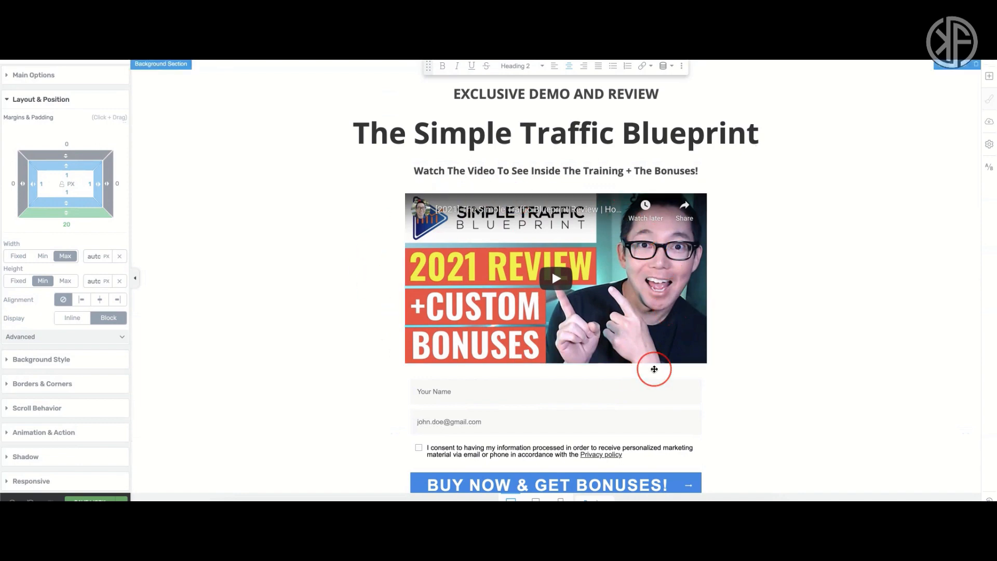
pyautogui.scroll(-3, 652, 369)
pyautogui.scroll(-3, 654, 369)
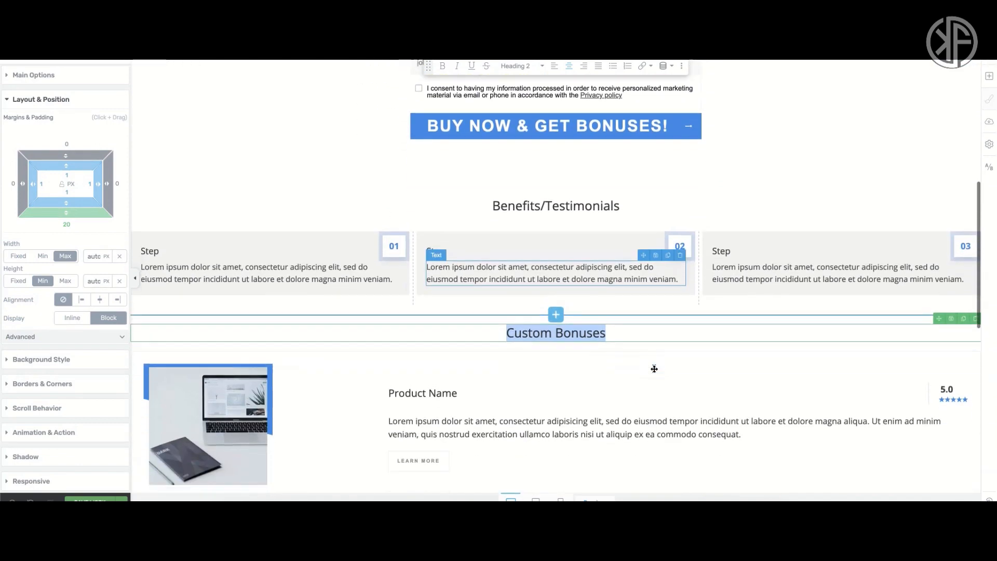
pyautogui.click(642, 372)
pyautogui.click(547, 359)
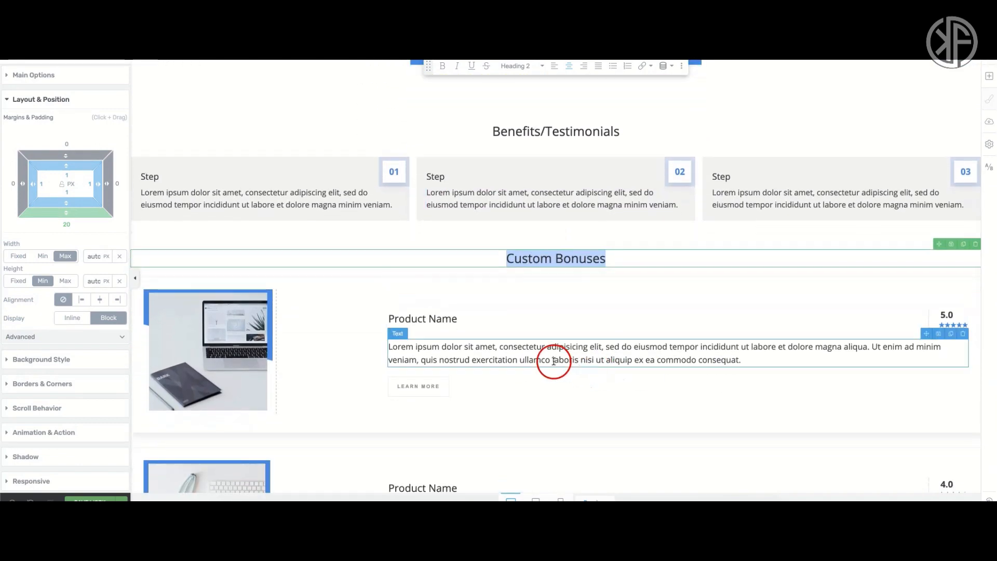
pyautogui.click(574, 375)
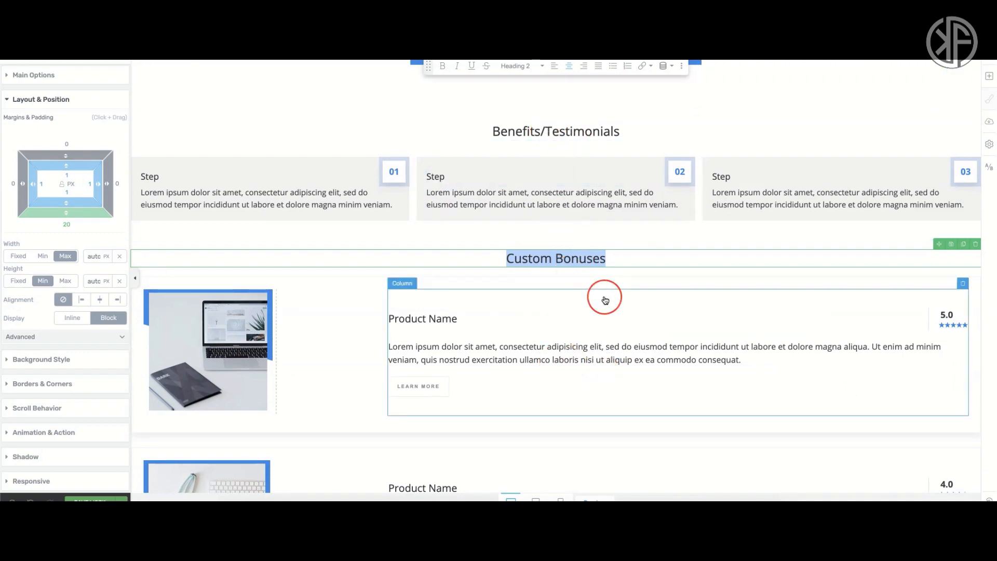
# - Insert the "New Webinar Coming - Limited Spots Available" call-to-action content block below the last product in the Custom Bonuses block
pyautogui.scroll(-3, 603, 297)
pyautogui.scroll(-5, 603, 297)
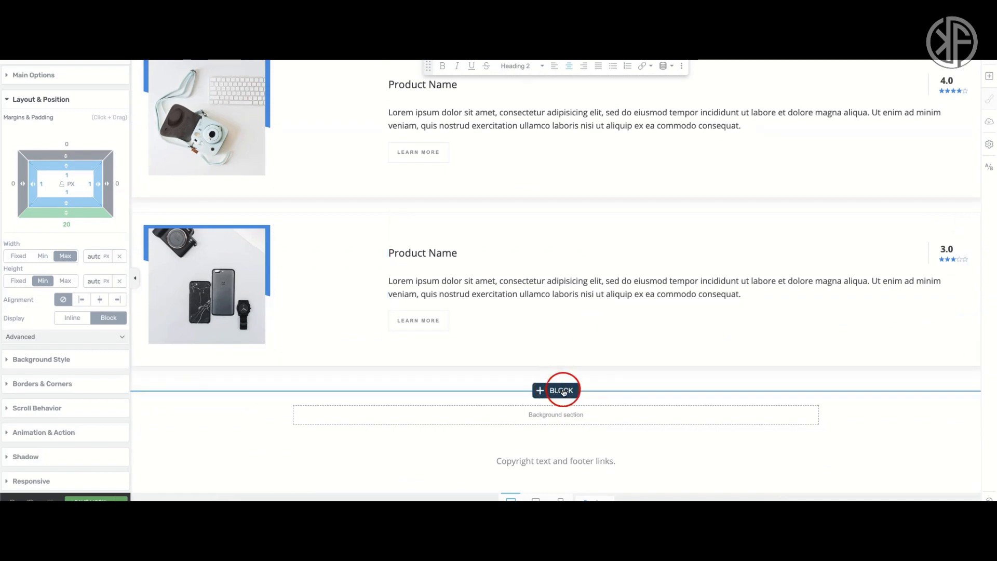
pyautogui.click(563, 391)
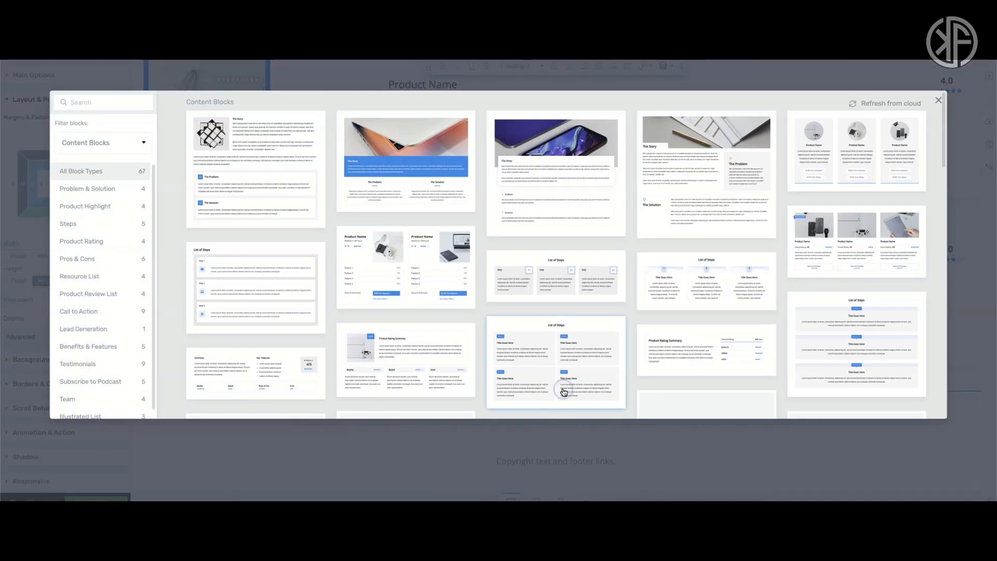
pyautogui.scroll(-3, 588, 283)
pyautogui.scroll(-3, 590, 286)
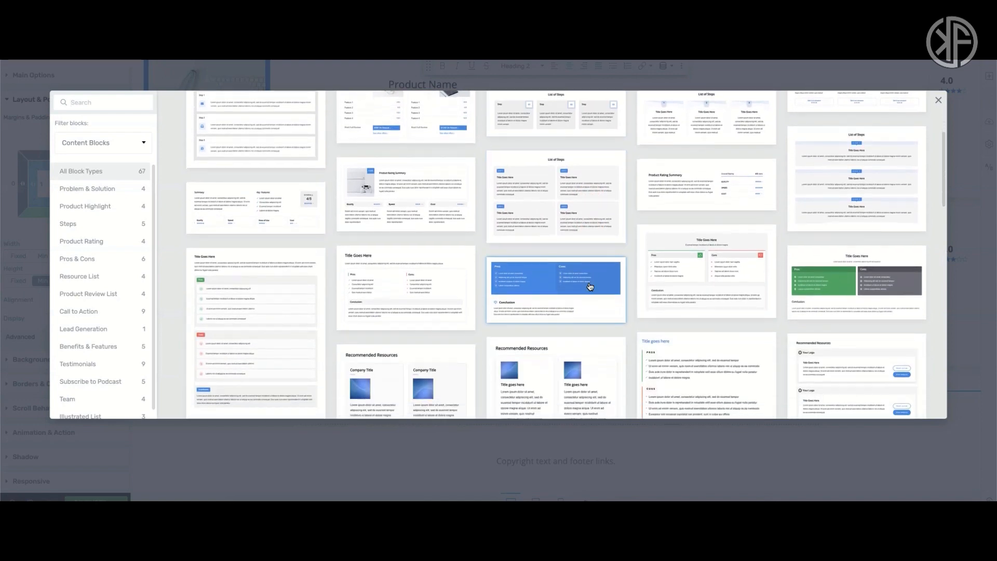
pyautogui.scroll(-6, 590, 286)
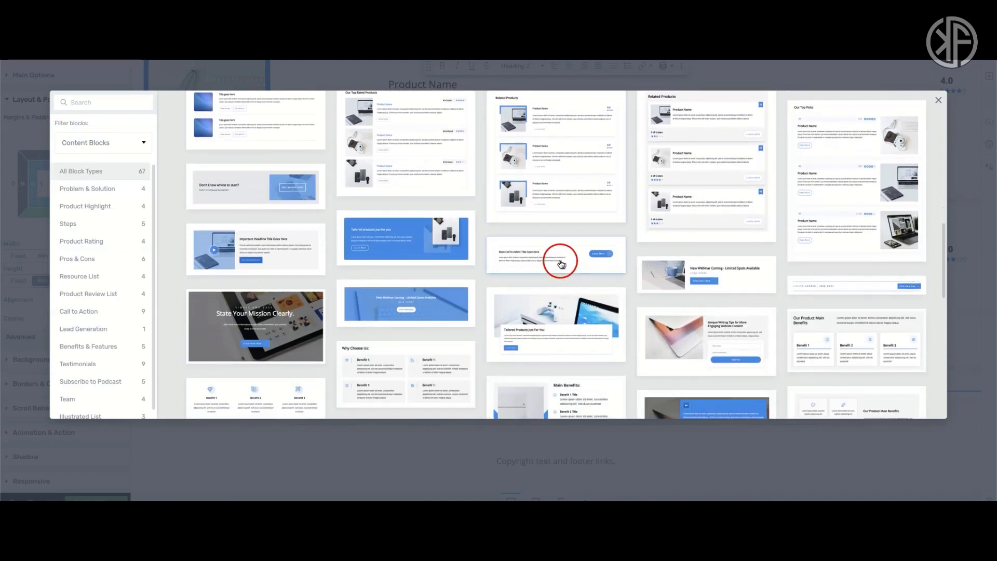
pyautogui.scroll(-1, 554, 262)
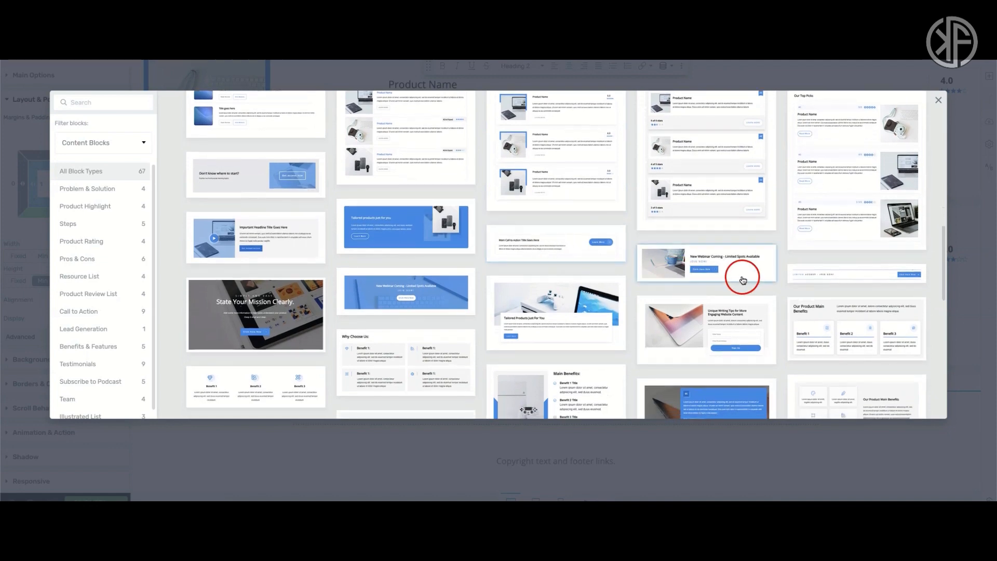
pyautogui.scroll(-1, 735, 269)
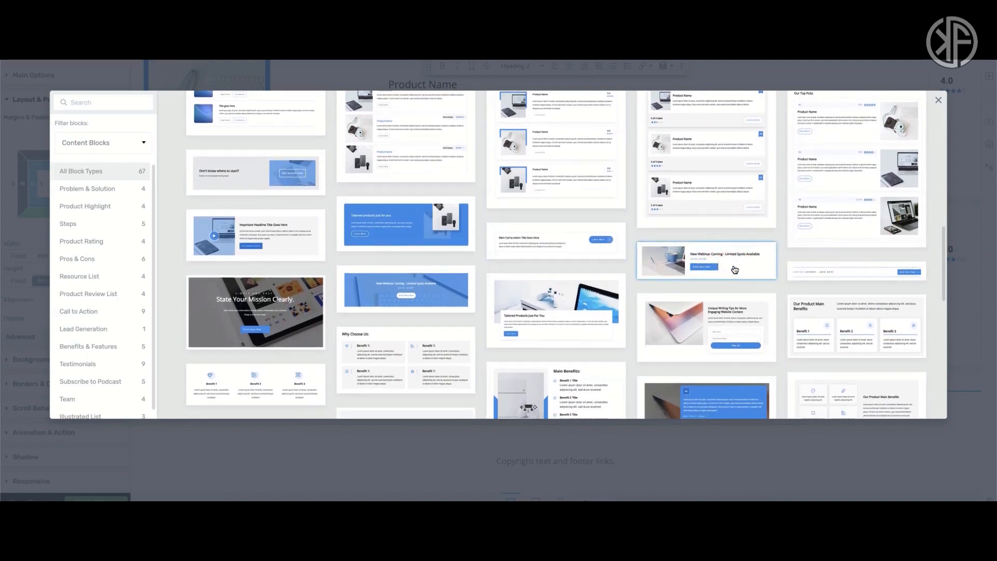
pyautogui.click(734, 270)
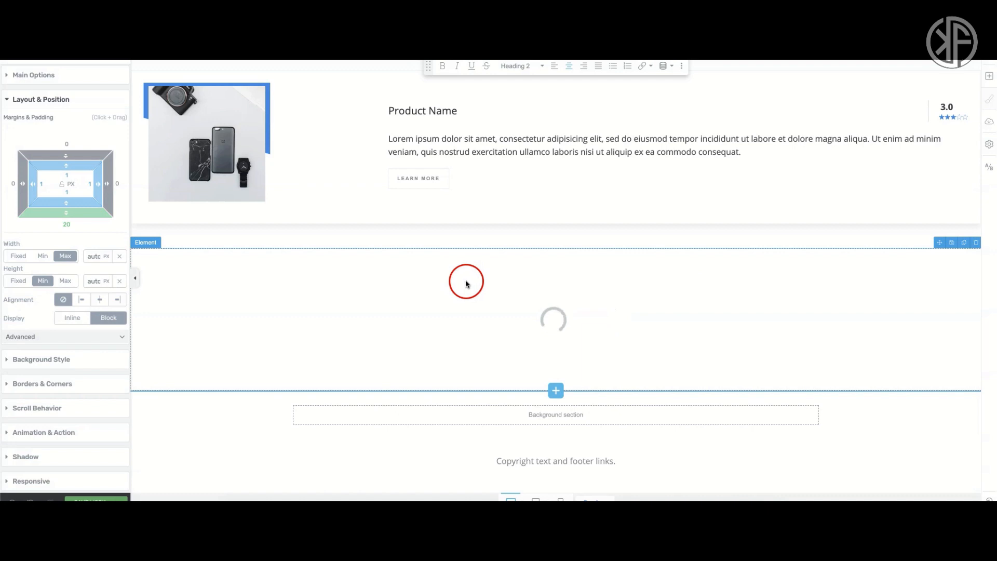
# - Delete the webinar block's "Click Here Now" button and replace its headline with "MONEY BACK GUARANTEE"
pyautogui.click(564, 303)
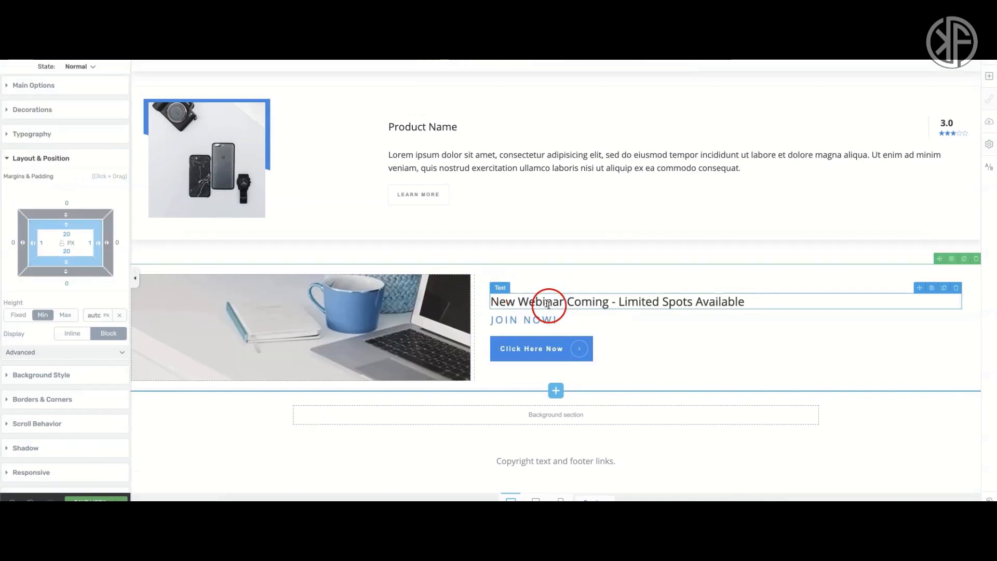
pyautogui.click(587, 336)
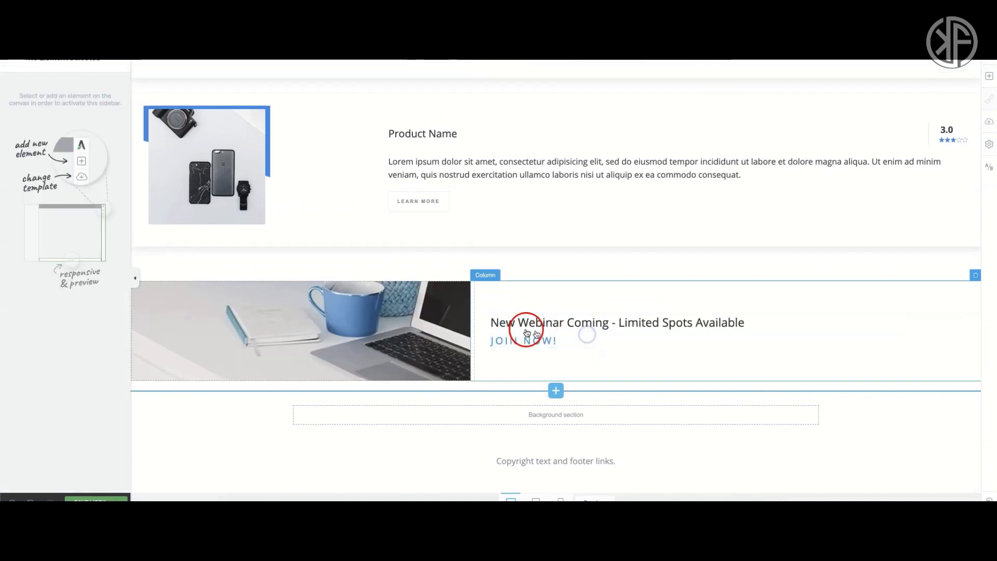
pyautogui.tripleClick(499, 324)
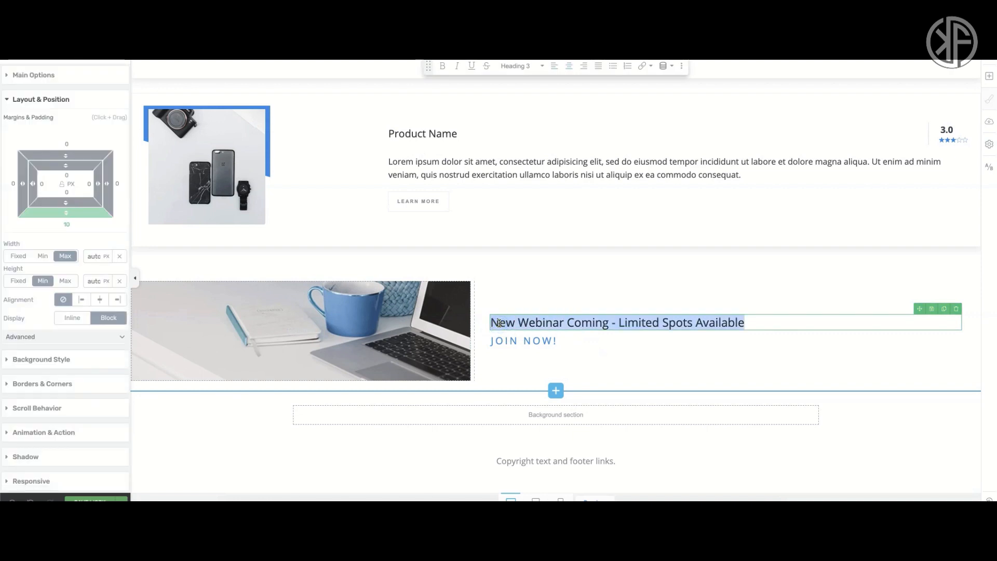
pyautogui.write('MONEY BACK GUARANTEE')
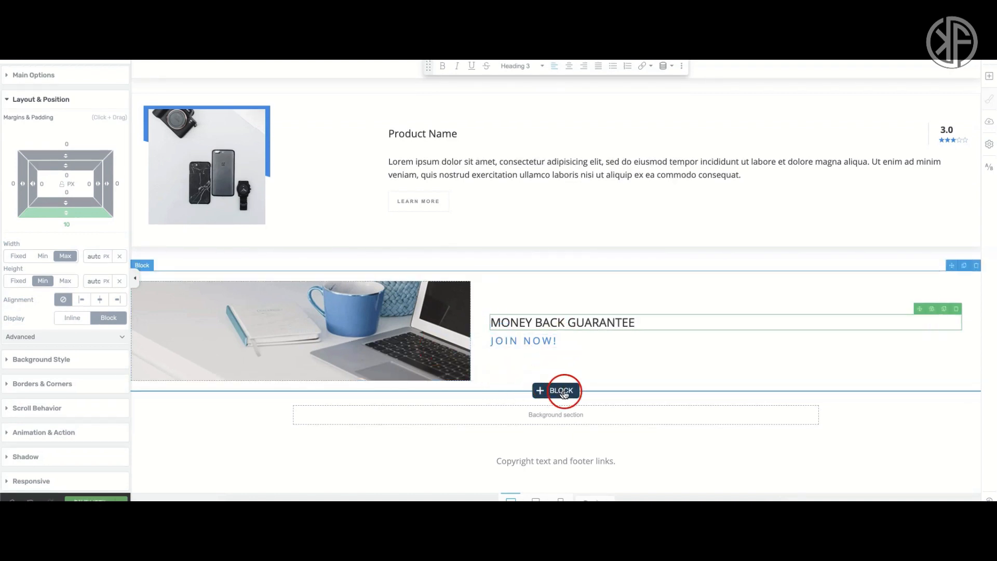
# - Duplicate the opt-in form with the "BUY NOW & GET BONUSES!" button below the video
pyautogui.scroll(5, 507, 322)
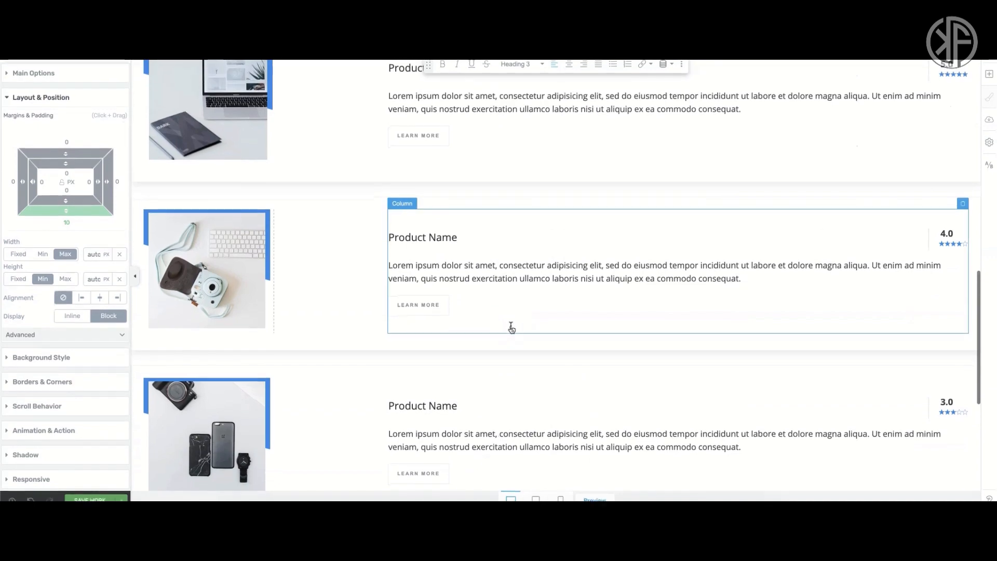
pyautogui.scroll(-2, 509, 325)
pyautogui.scroll(-3, 511, 329)
pyautogui.scroll(12, 512, 329)
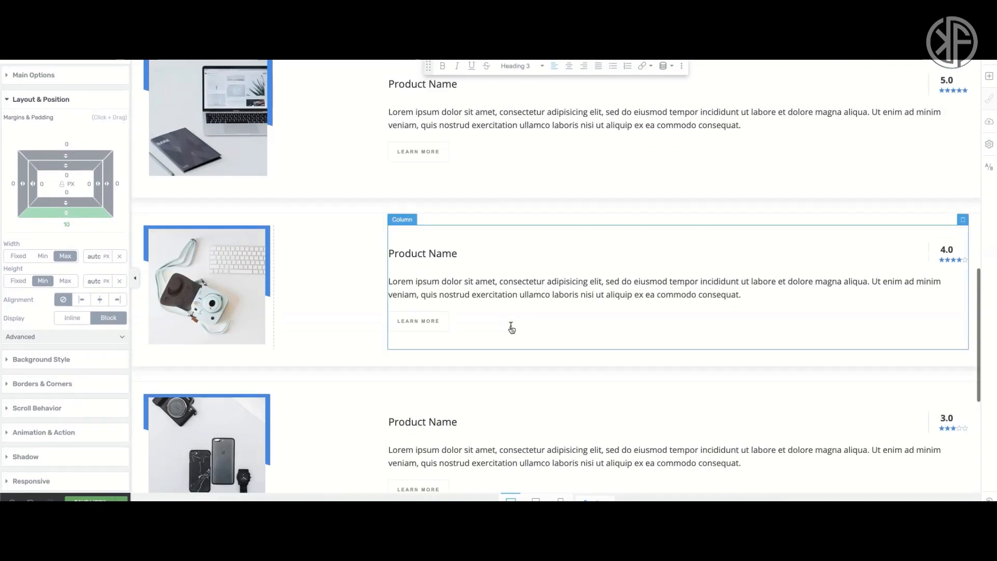
pyautogui.scroll(7, 511, 329)
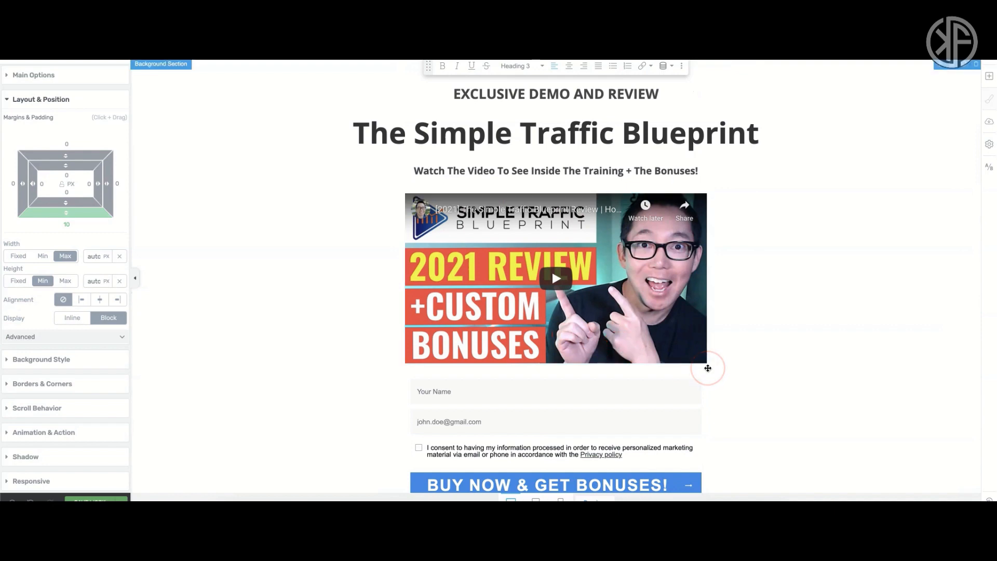
pyautogui.scroll(-2, 707, 368)
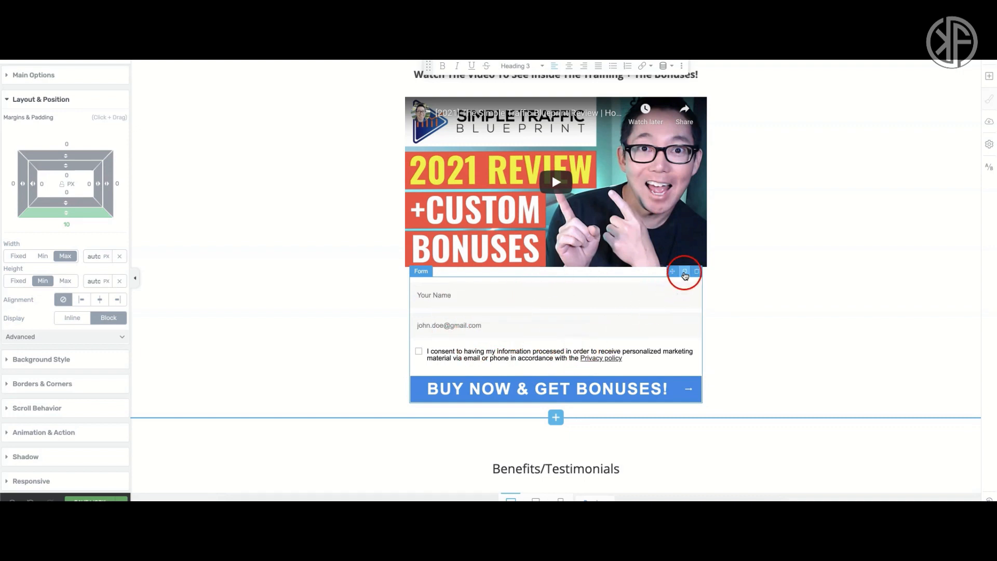
pyautogui.click(684, 272)
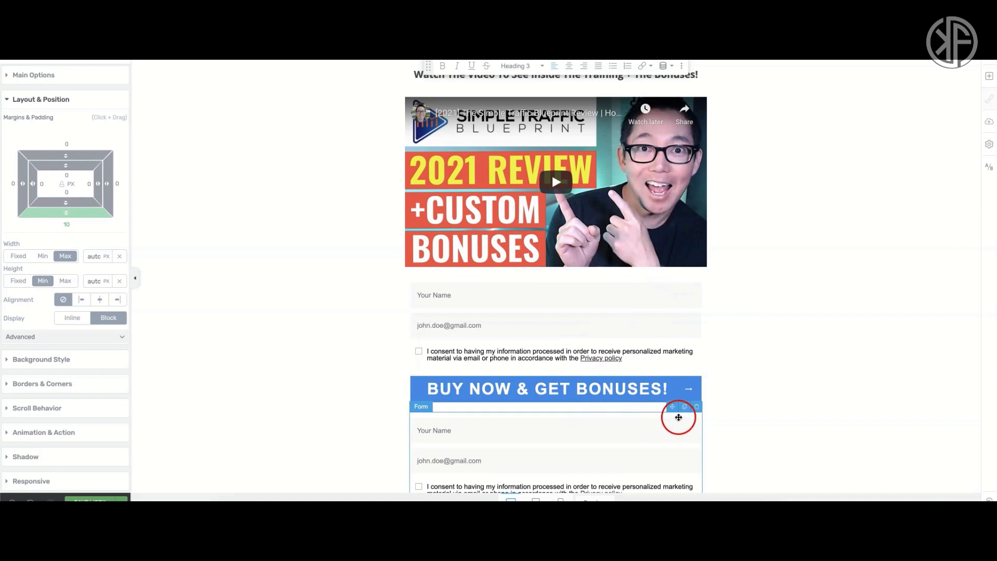
# - Move the duplicated opt-in form directly below the "Custom Bonuses" heading, above the first product's columns
pyautogui.moveTo(672, 407); pyautogui.dragTo(555, 79)
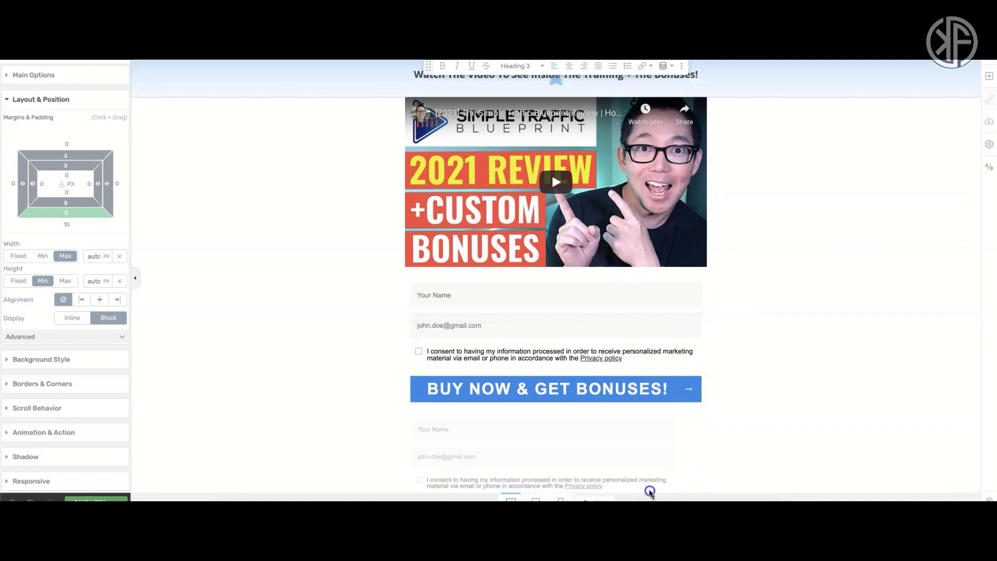
pyautogui.moveTo(663, 414); pyautogui.dragTo(677, 372)
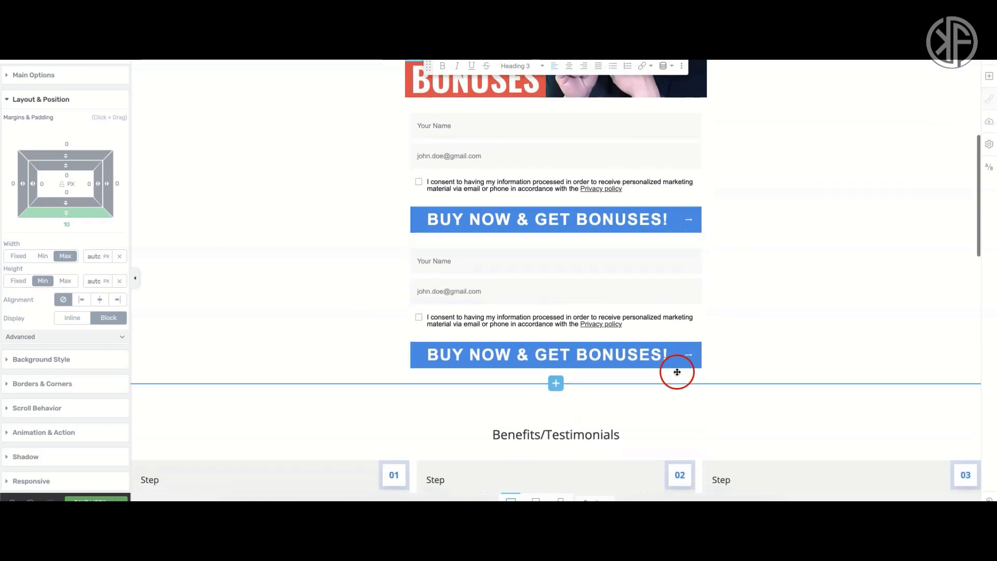
pyautogui.scroll(-1, 677, 372)
pyautogui.moveTo(672, 225); pyautogui.dragTo(667, 500)
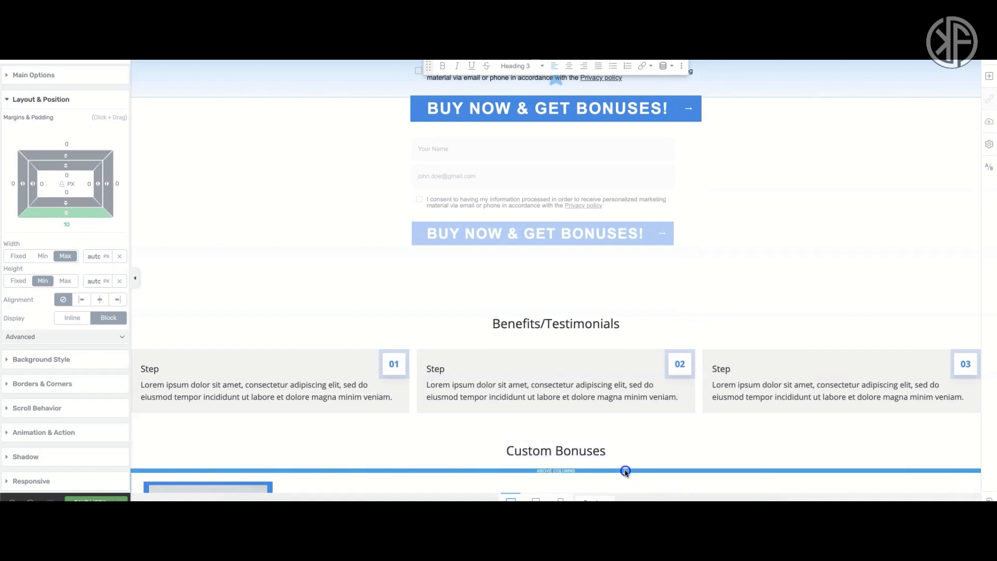
pyautogui.moveTo(625, 471); pyautogui.dragTo(625, 467)
pyautogui.scroll(-3, 625, 339)
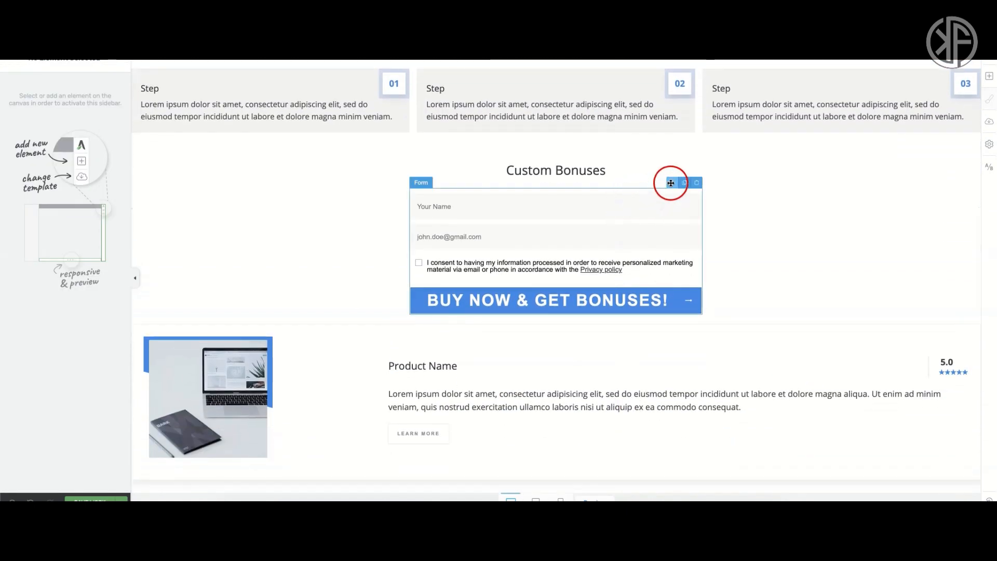
# - Move the duplicated opt-in form from below the "Custom Bonuses" heading to directly beneath the "MONEY BACK GUARANTEE" block
pyautogui.moveTo(670, 182); pyautogui.dragTo(634, 474)
pyautogui.scroll(-3, 634, 472)
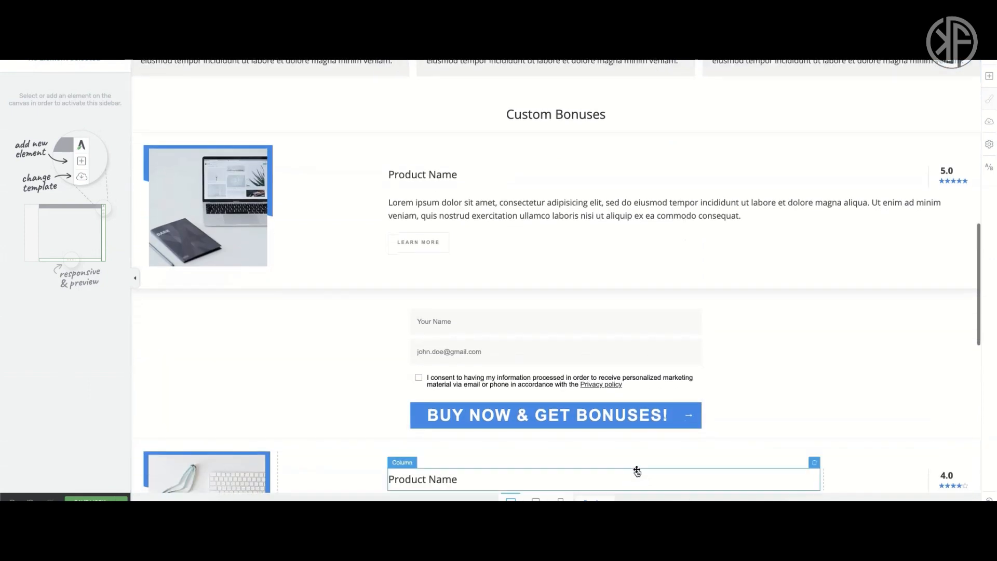
pyautogui.moveTo(677, 220); pyautogui.dragTo(670, 291)
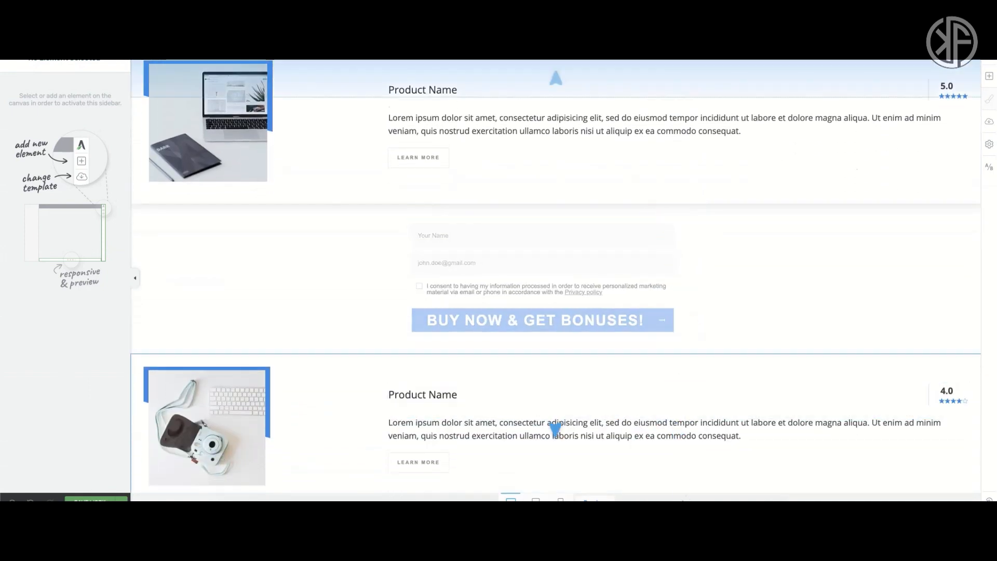
pyautogui.moveTo(684, 485); pyautogui.dragTo(683, 465)
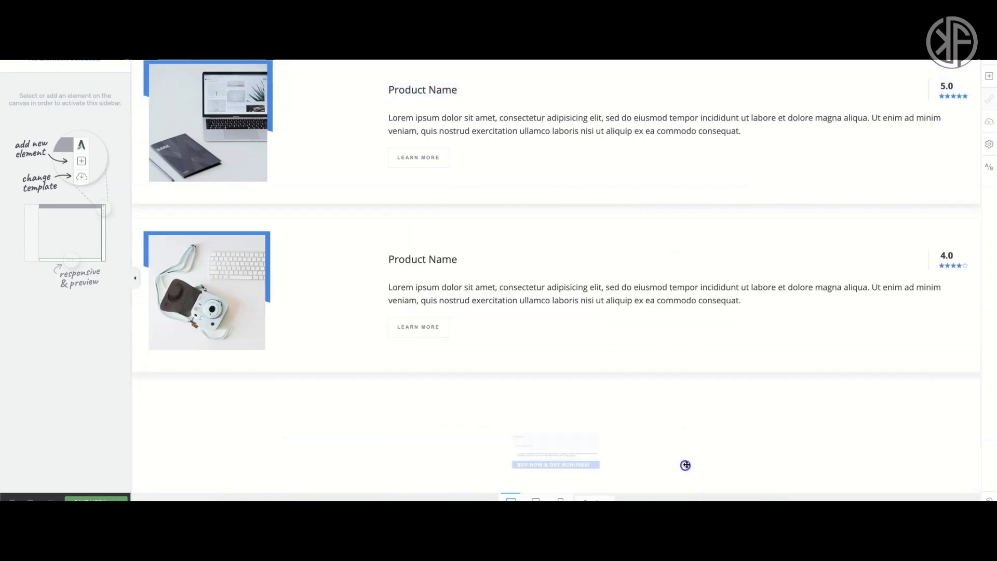
pyautogui.scroll(-4, 683, 465)
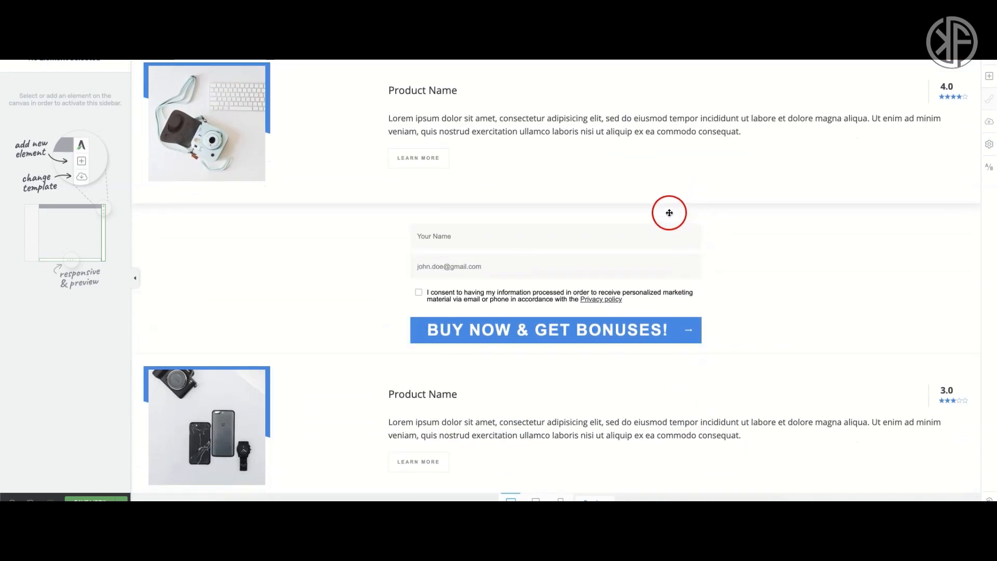
pyautogui.moveTo(674, 217)
pyautogui.moveTo(673, 215)
pyautogui.mouseDown()
pyautogui.moveTo(681, 498)
pyautogui.moveTo(659, 403)
pyautogui.mouseUp()
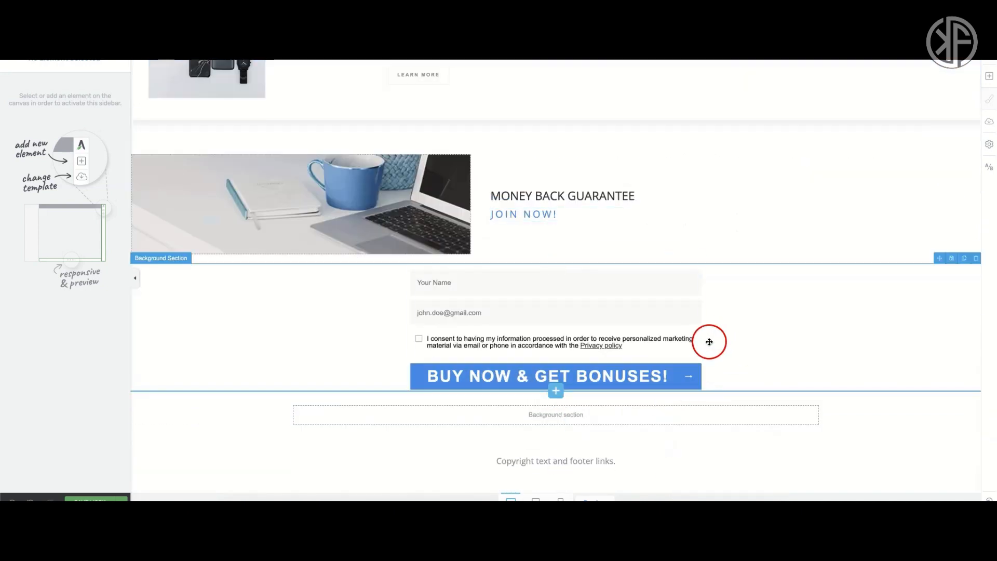
# - Set the top margin of the opt-in form below the money-back guarantee to 83 px
pyautogui.click(491, 294)
pyautogui.click(47, 347)
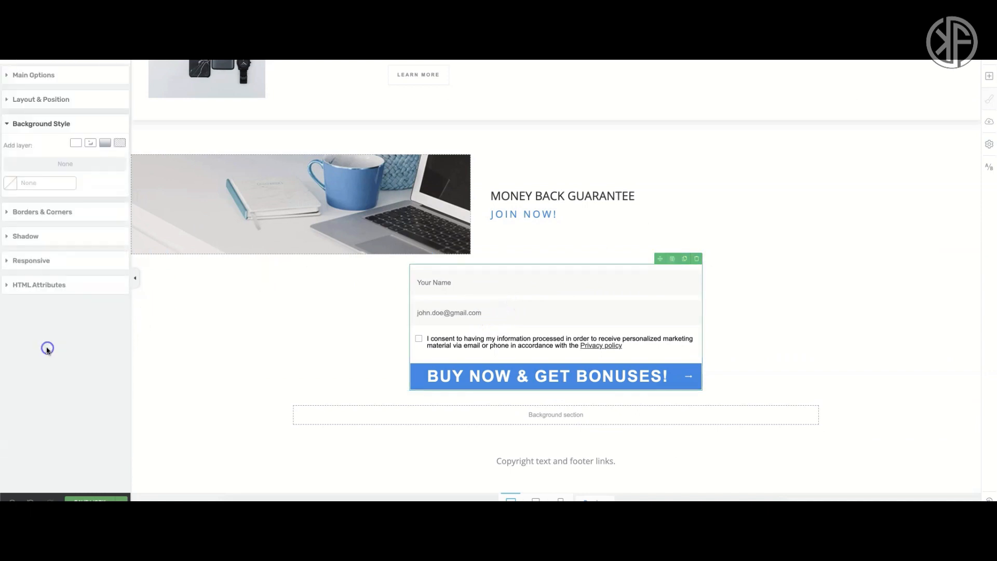
pyautogui.click(28, 99)
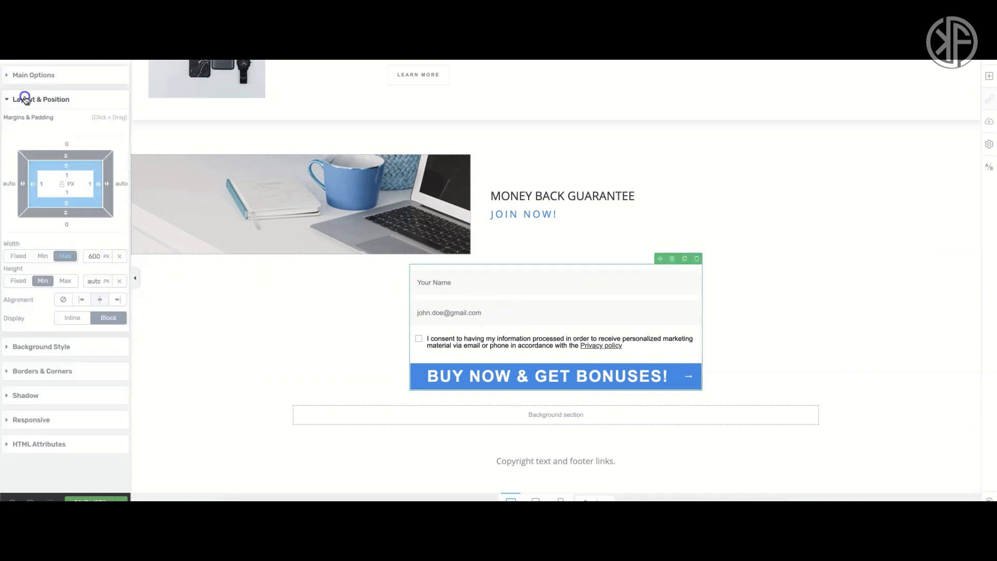
pyautogui.moveTo(67, 160); pyautogui.dragTo(70, 75)
# - Review the desktop layout from the headline and video down through the benefits and bonuses to the last opt-in form
pyautogui.scroll(15, 532, 396)
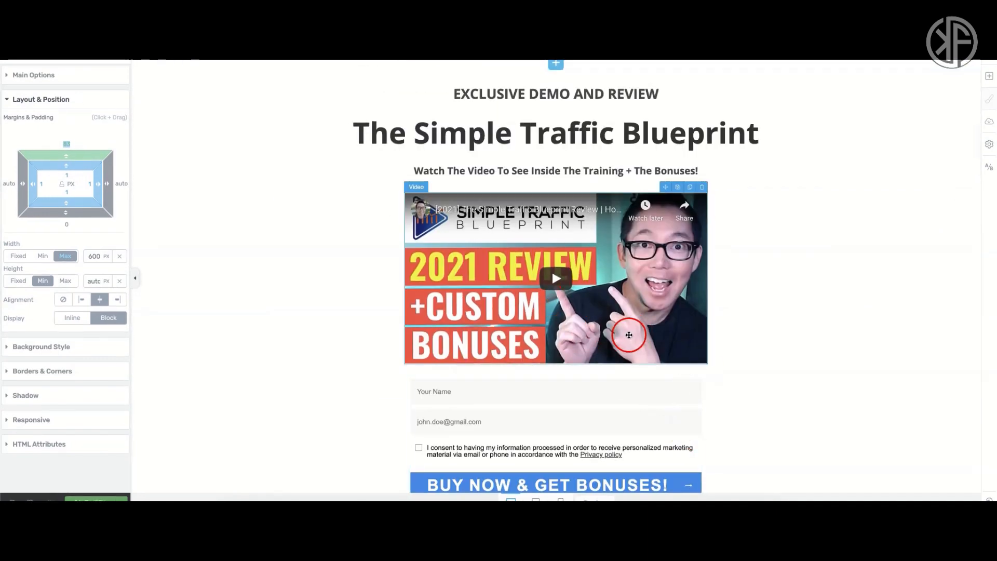
pyautogui.scroll(-5, 604, 329)
pyautogui.scroll(-6, 605, 333)
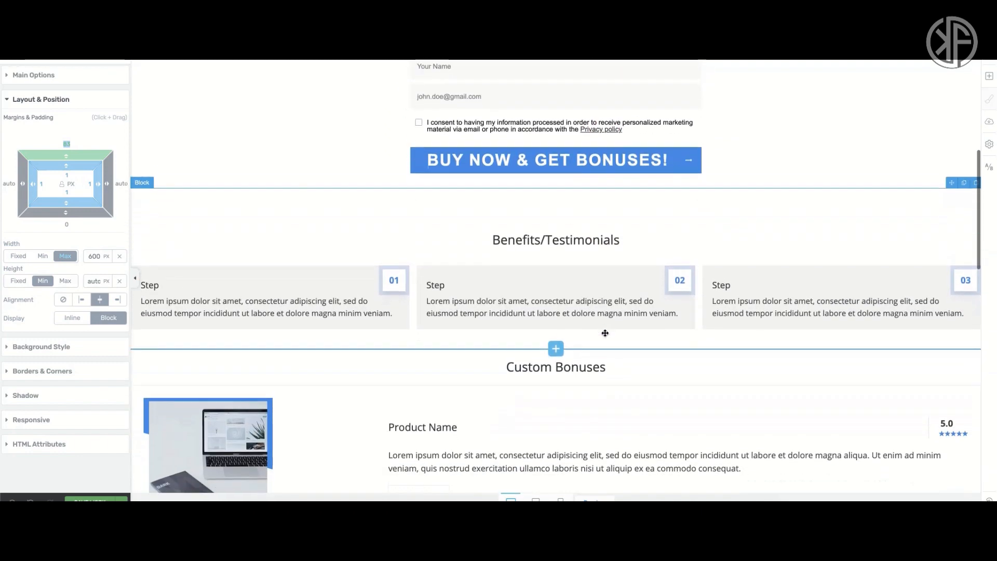
pyautogui.scroll(-9, 605, 333)
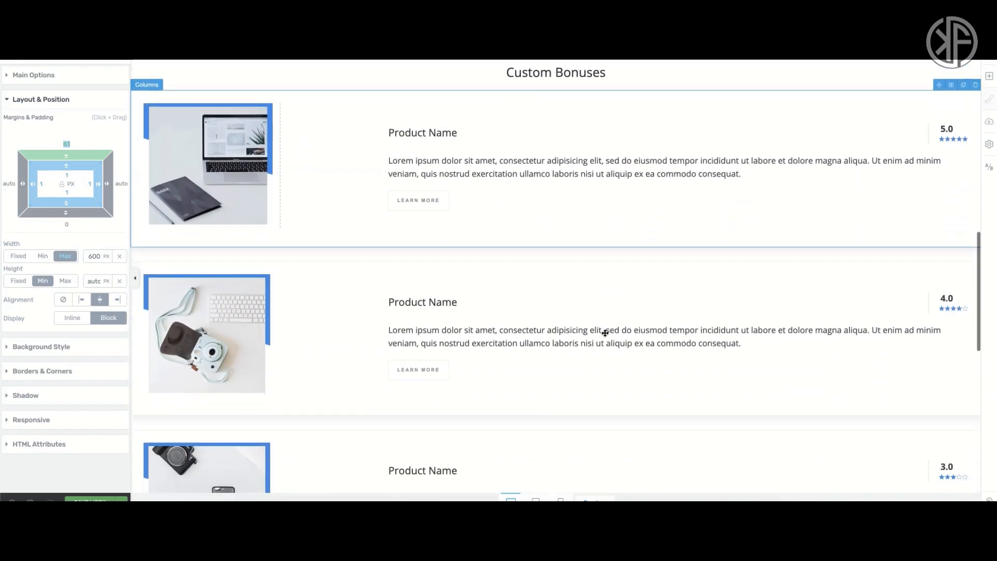
pyautogui.scroll(-3, 605, 335)
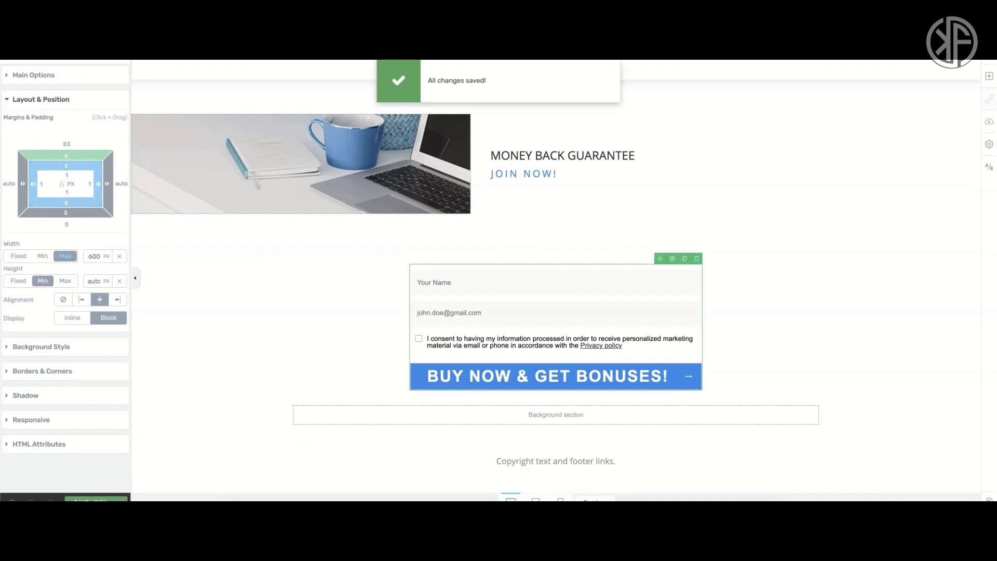
# - Switch to the tablet layout and check the video, opt-in form, benefits and custom bonuses
pyautogui.click(535, 499)
pyautogui.scroll(7, 581, 362)
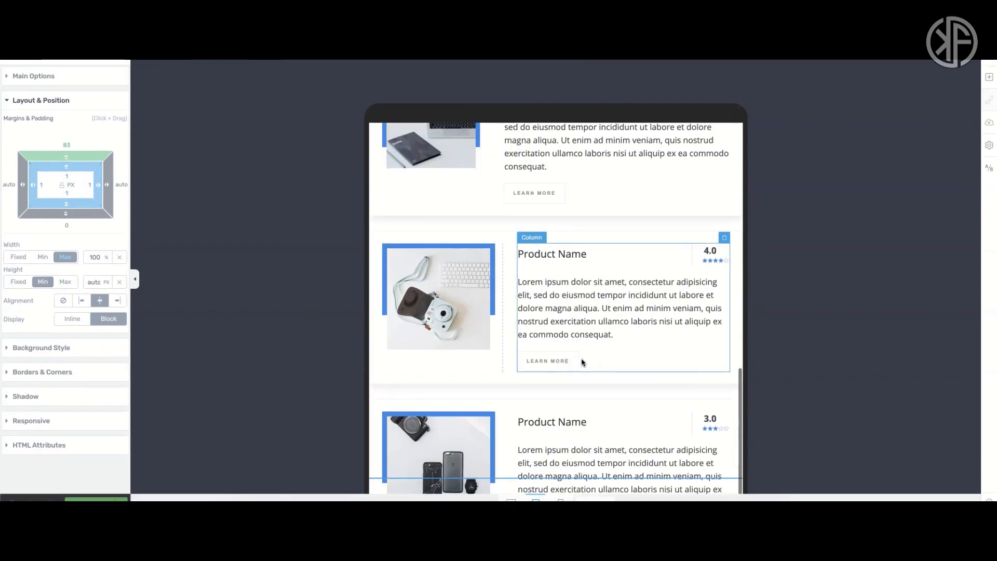
pyautogui.scroll(5, 582, 363)
pyautogui.scroll(-2, 581, 362)
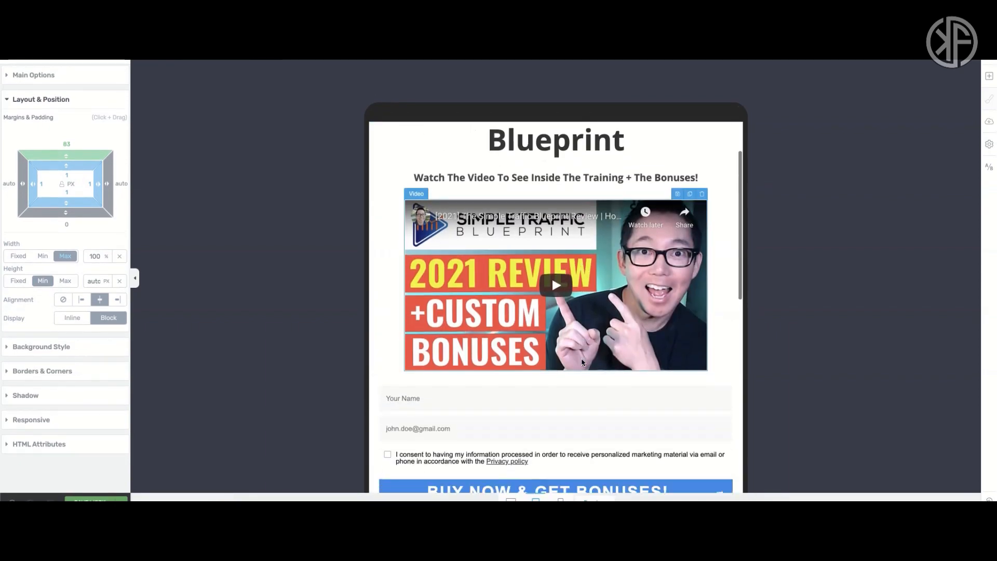
pyautogui.scroll(-10, 581, 363)
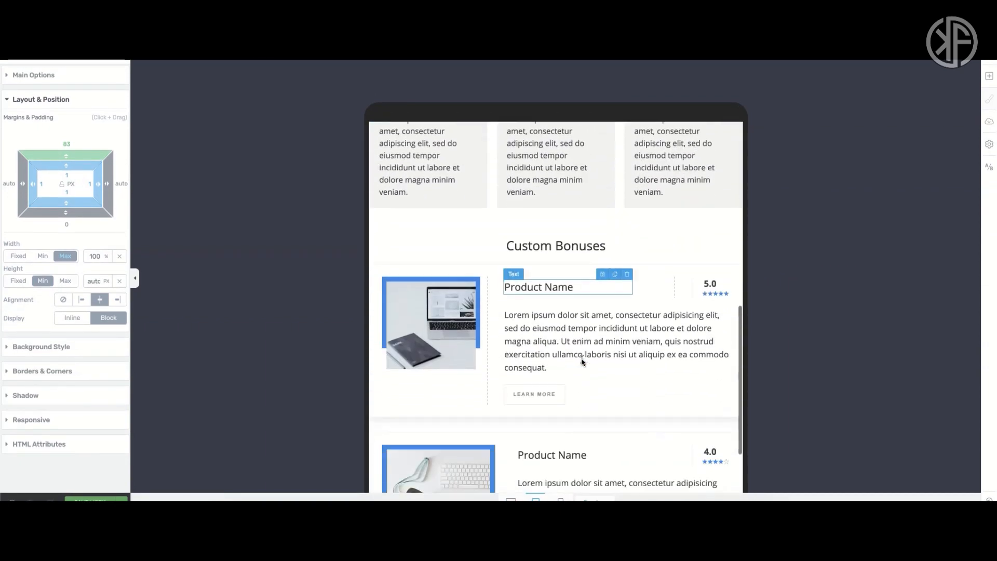
pyautogui.scroll(-5, 582, 362)
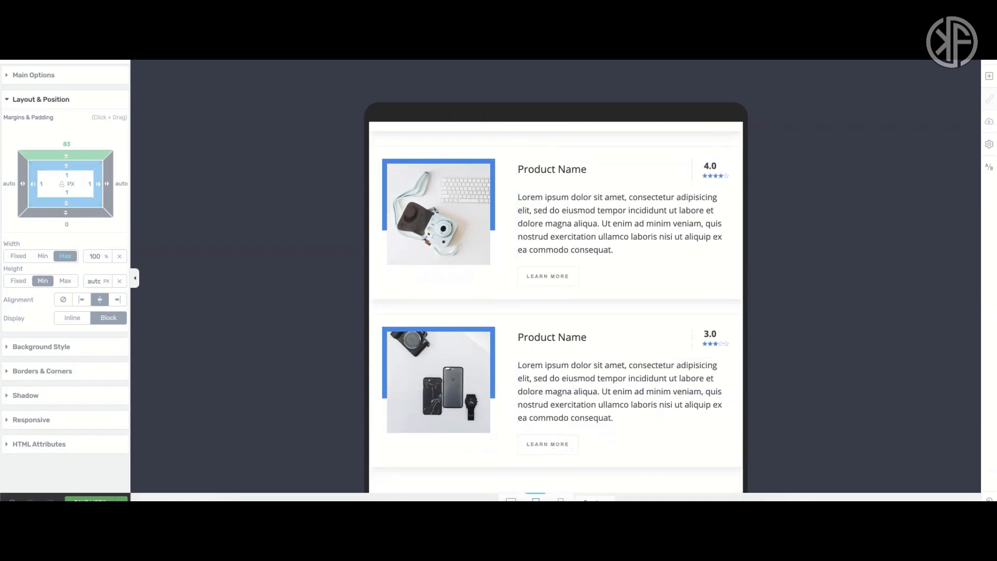
# - Switch to the mobile layout and check the bonus products, headlines and video
pyautogui.click(560, 500)
pyautogui.scroll(-10, 566, 352)
pyautogui.scroll(10, 565, 356)
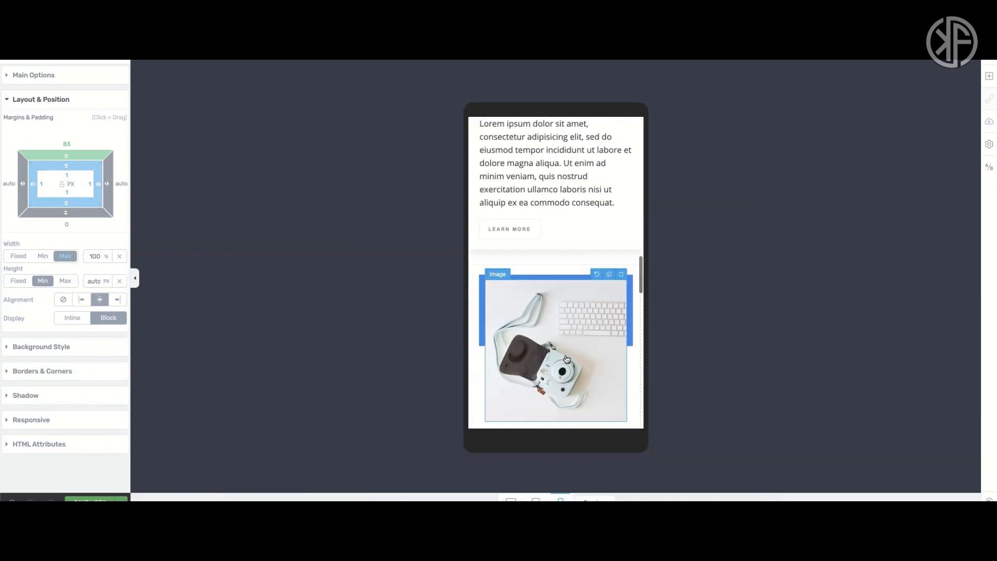
pyautogui.scroll(10, 566, 358)
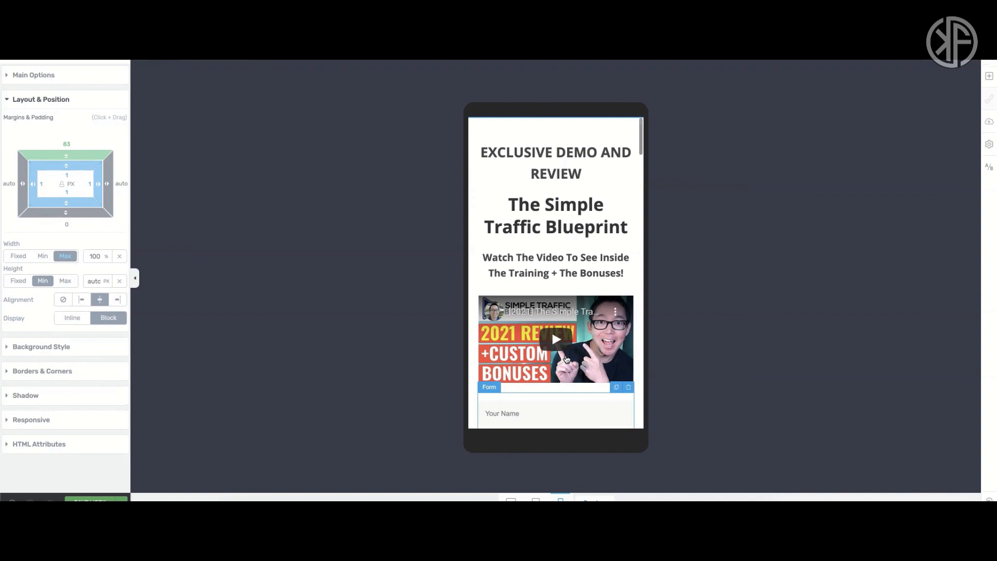
pyautogui.click(559, 329)
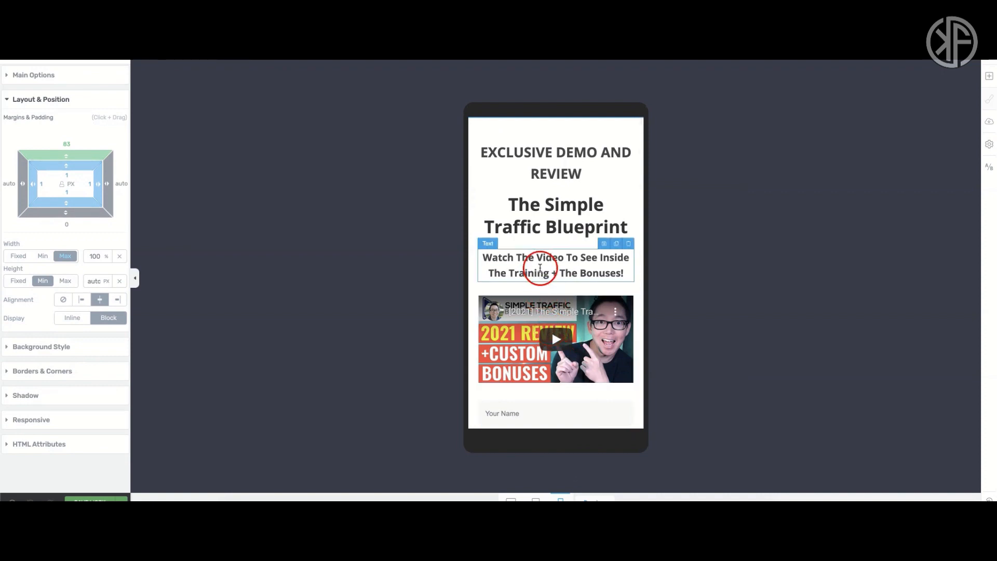
# - Set the font size of the "EXCLUSIVE DEMO AND REVIEW" headline to 19 px in the mobile layout
pyautogui.click(560, 172)
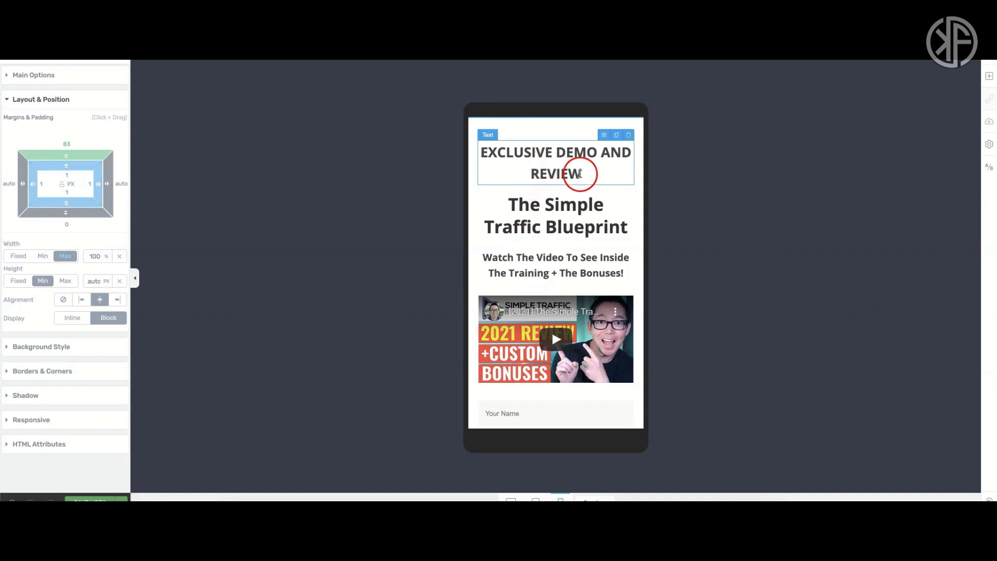
pyautogui.moveTo(581, 175); pyautogui.dragTo(482, 153)
pyautogui.click(15, 75)
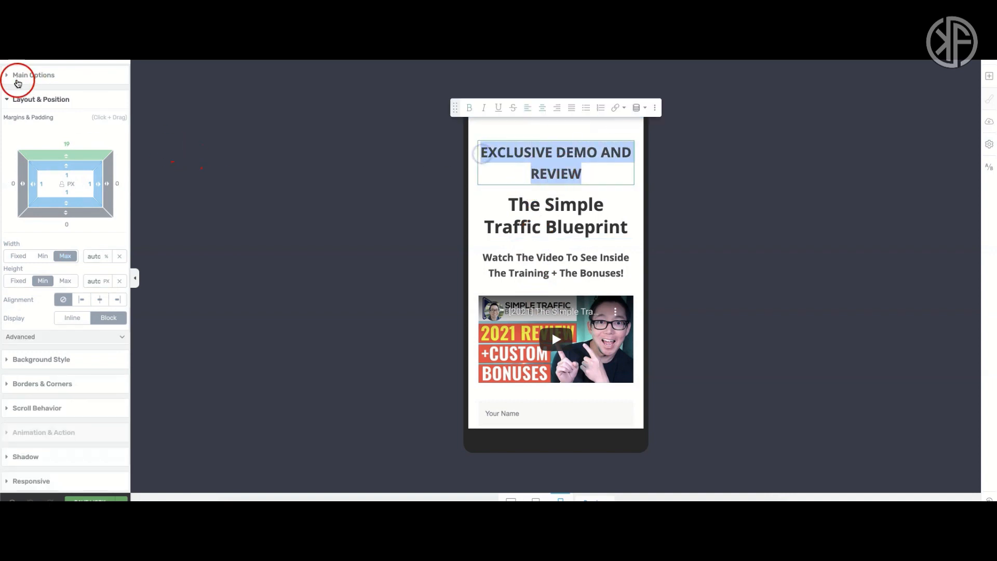
pyautogui.moveTo(41, 210); pyautogui.dragTo(20, 212)
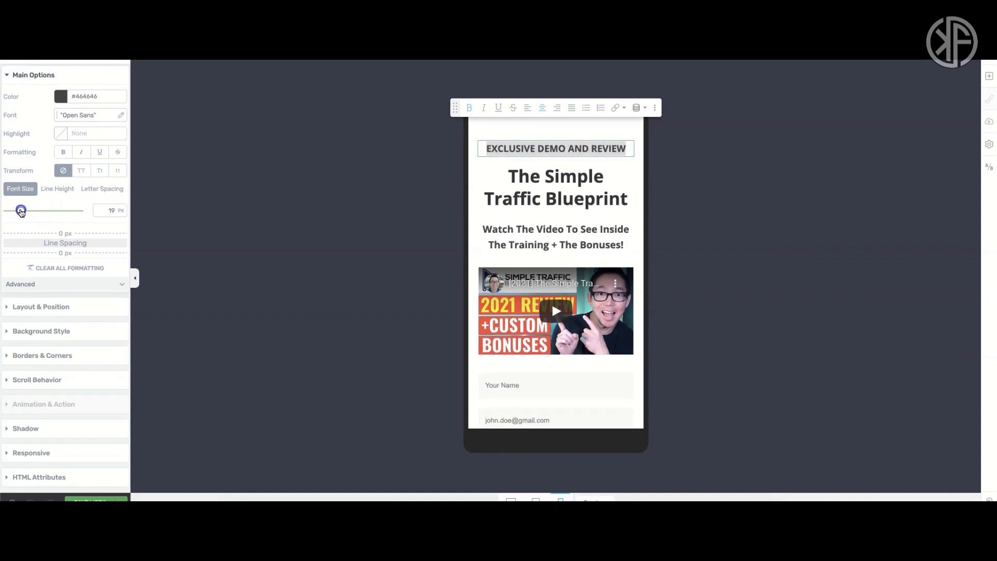
# - Reduce the top margin above the "EXCLUSIVE DEMO AND REVIEW" headline in the mobile layout
pyautogui.click(47, 310)
pyautogui.moveTo(66, 155); pyautogui.dragTo(71, 185)
pyautogui.click(561, 225)
pyautogui.scroll(-1, 578, 270)
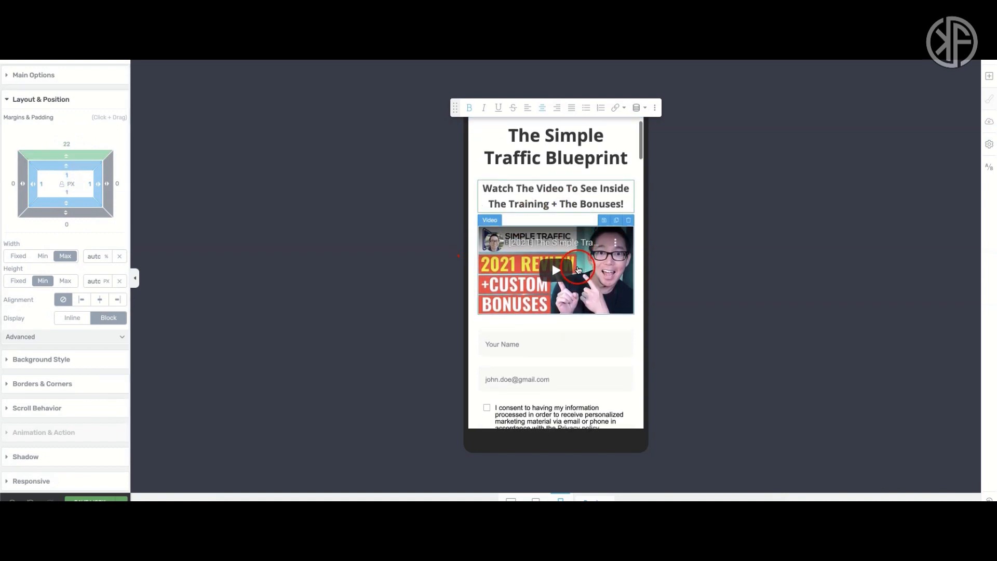
pyautogui.scroll(1, 578, 270)
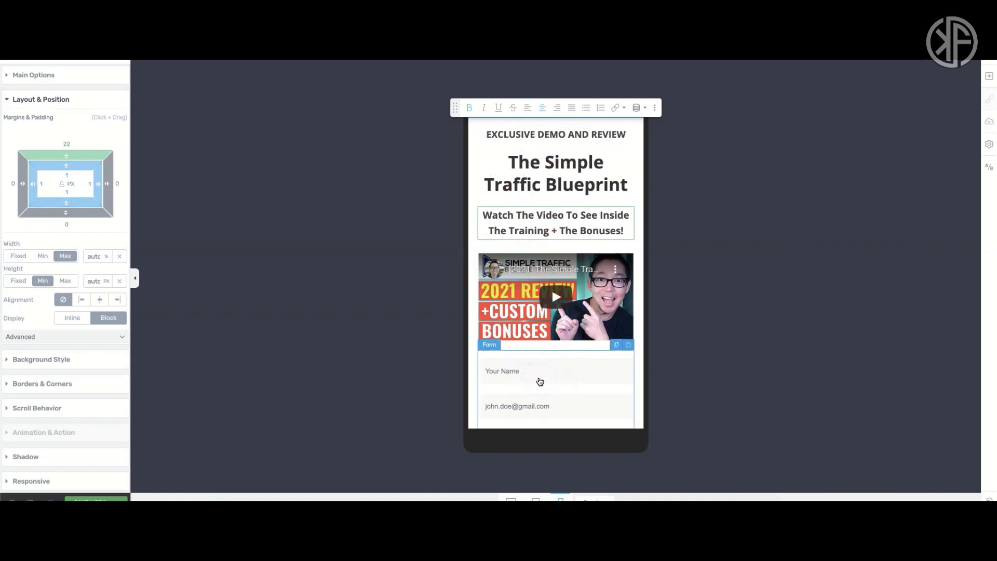
# - Edit the elements of the opt-in form below the video, set its "BUY NOW & GET BONUSES!" button text to 14 px for mobile, and finish form editing
pyautogui.scroll(-5, 540, 382)
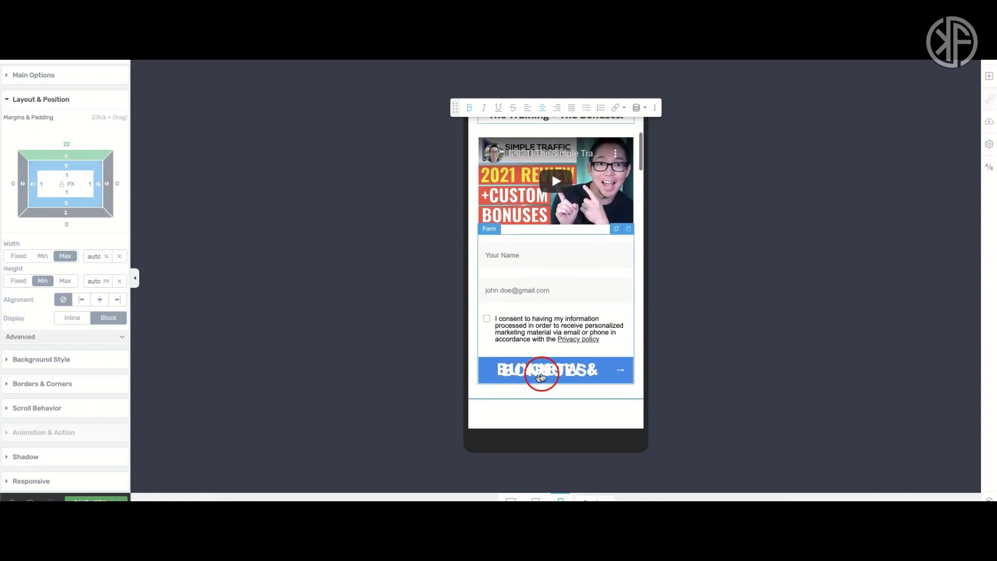
pyautogui.click(540, 377)
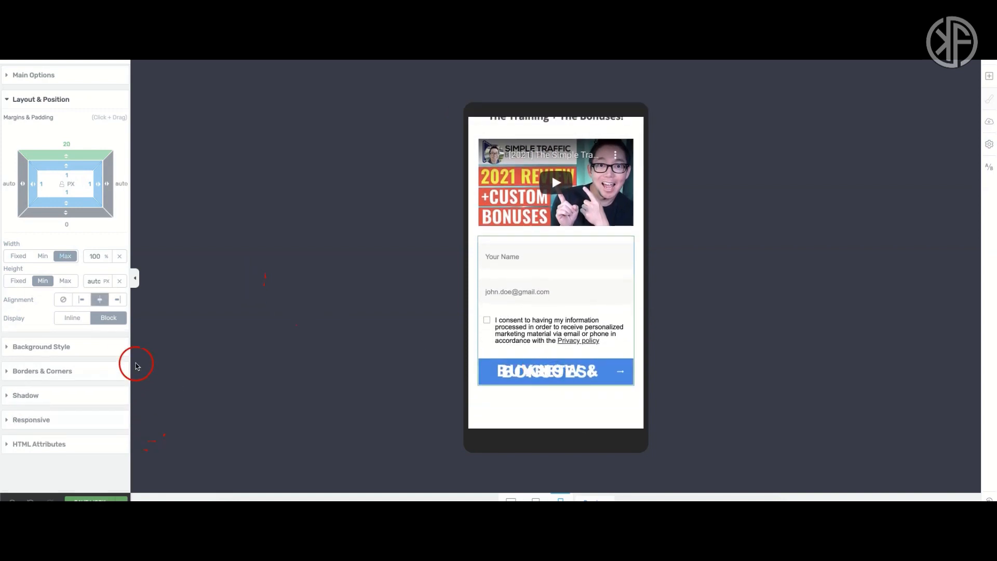
pyautogui.click(29, 73)
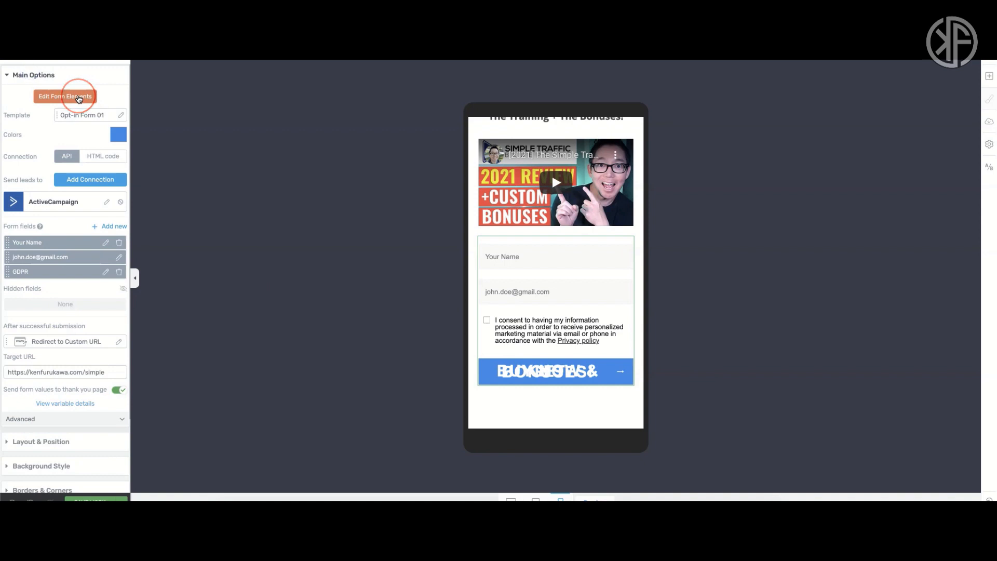
pyautogui.click(79, 97)
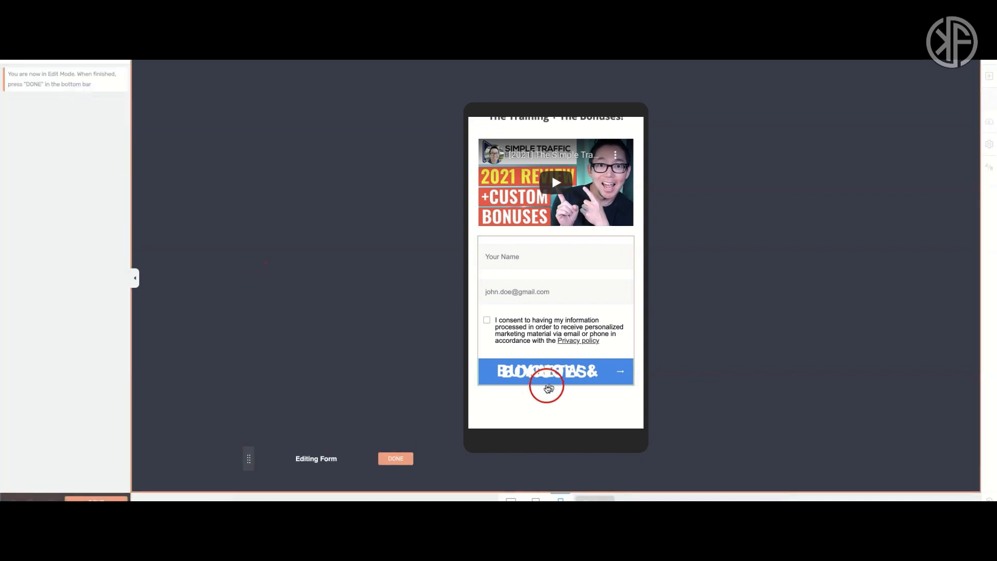
pyautogui.click(551, 375)
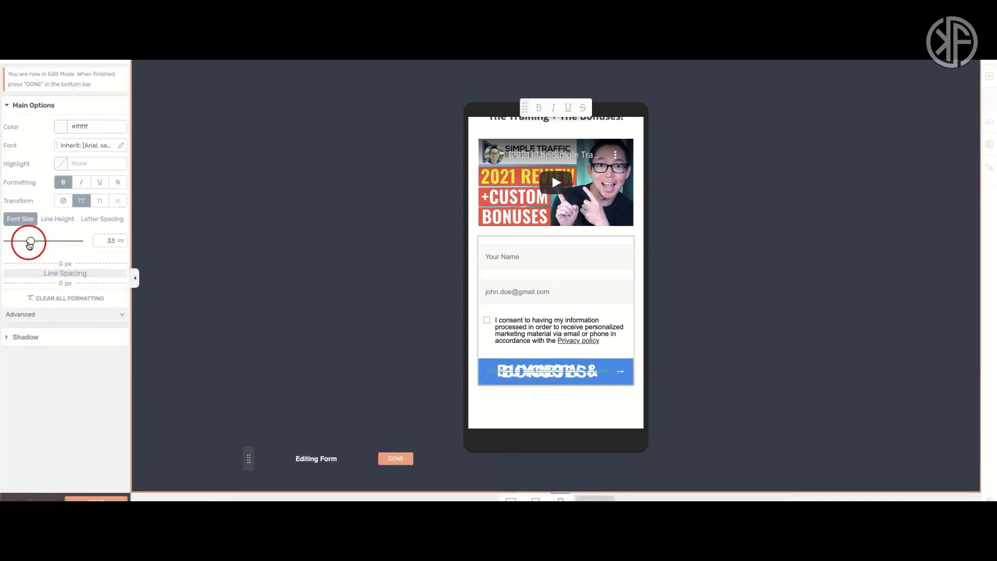
pyautogui.moveTo(29, 244); pyautogui.dragTo(22, 244)
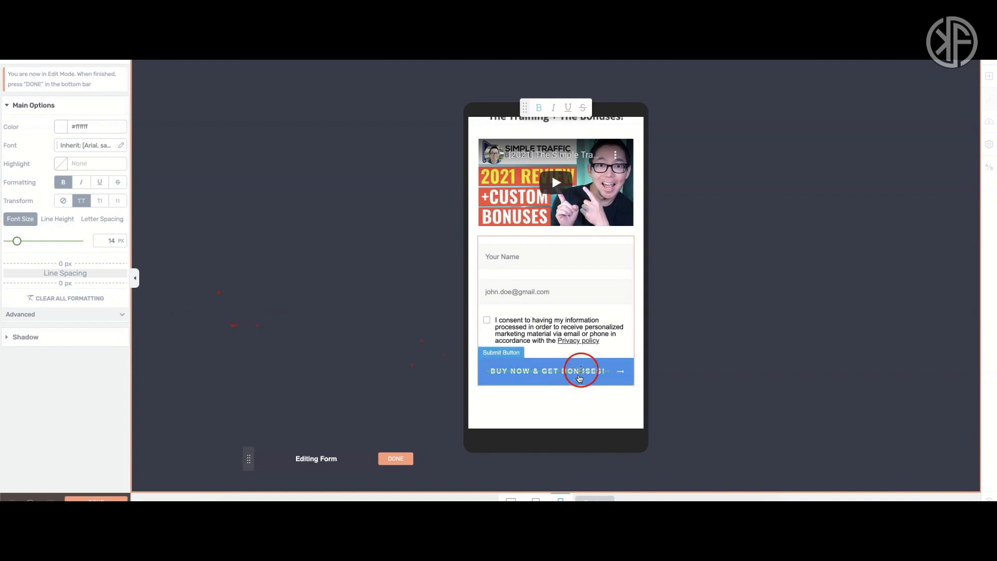
pyautogui.scroll(5, 584, 385)
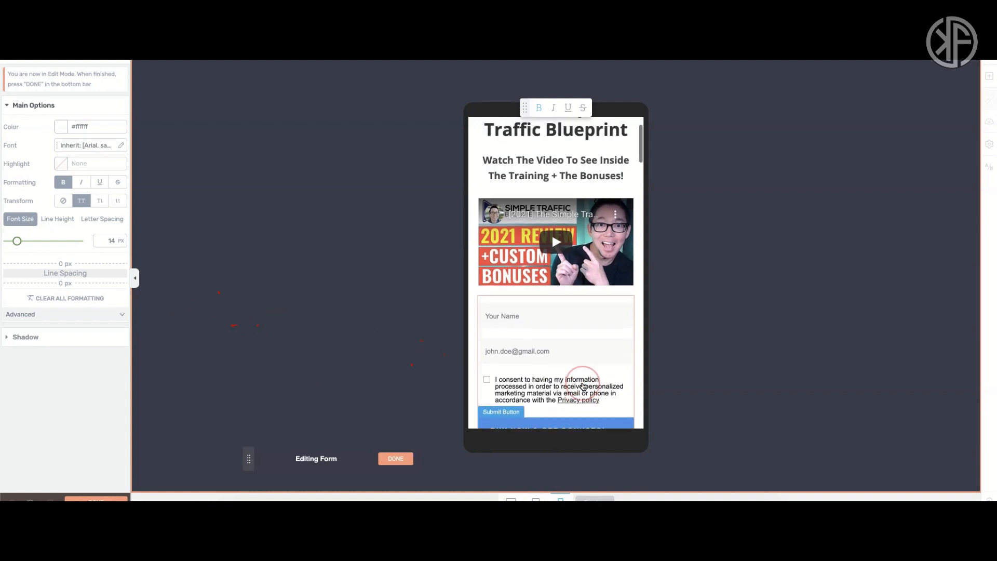
pyautogui.scroll(-1, 583, 387)
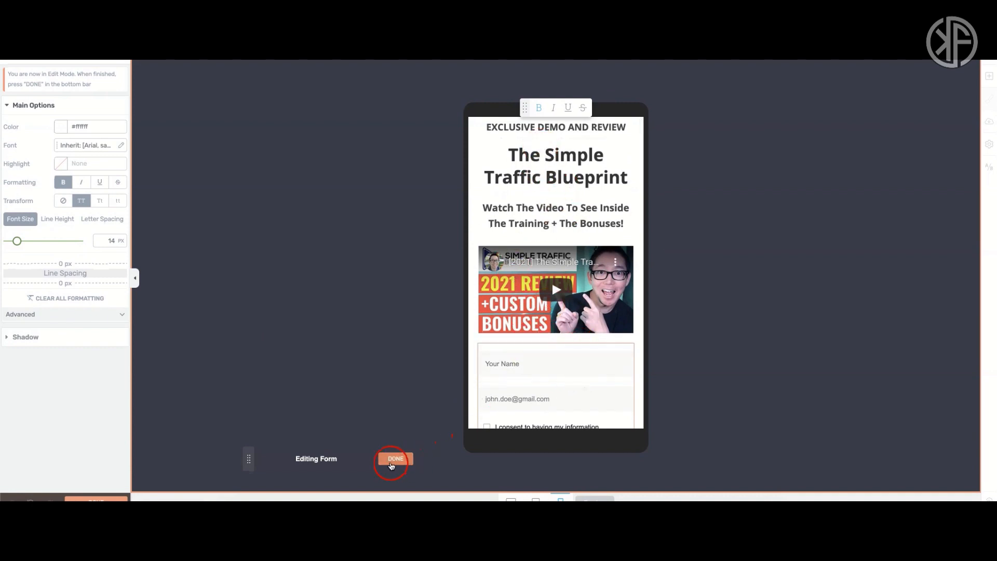
pyautogui.click(395, 459)
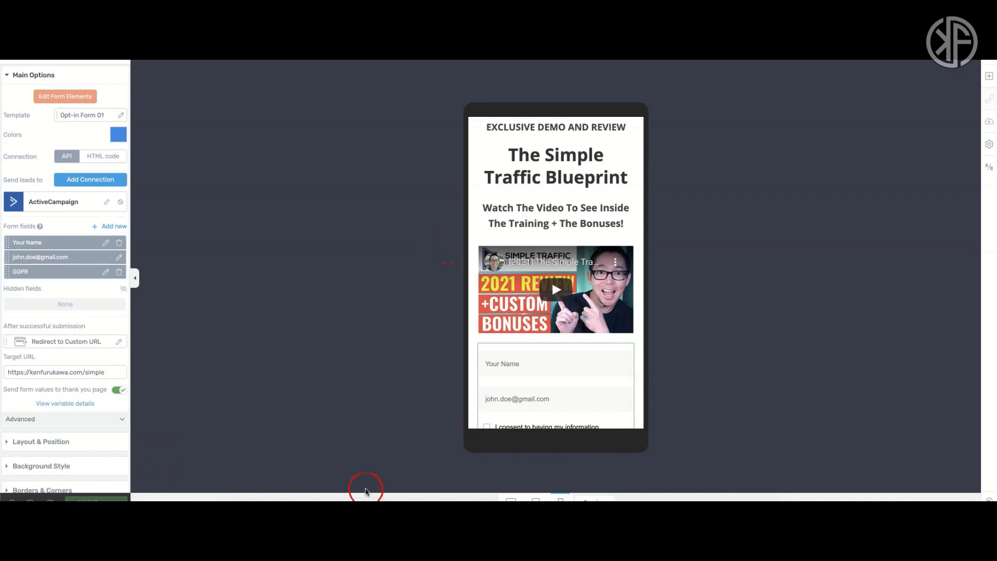
# - Return to the desktop layout and look over the page from the opt-in form through the bonuses and back up
pyautogui.click(510, 499)
pyautogui.scroll(-5, 630, 342)
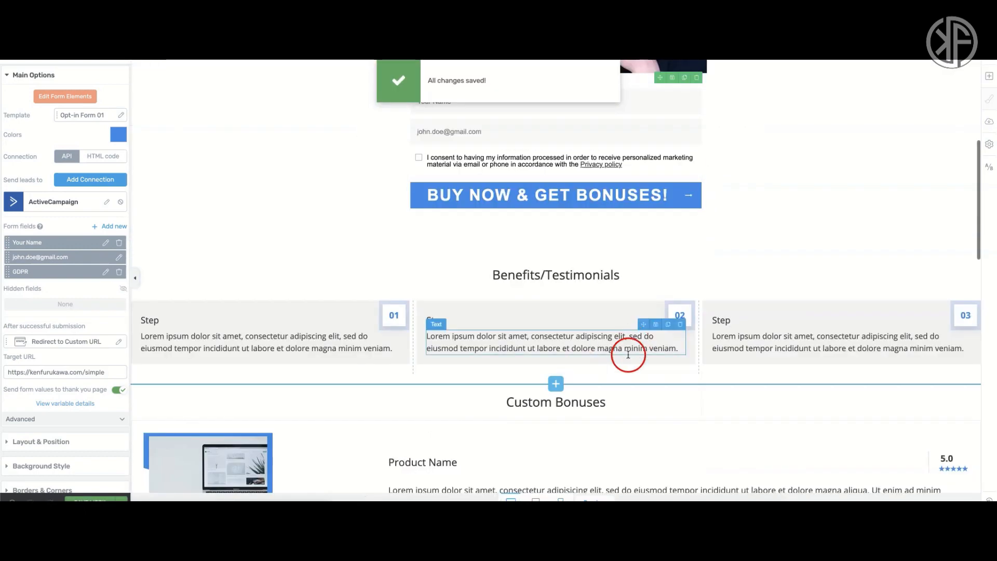
pyautogui.scroll(-15, 636, 327)
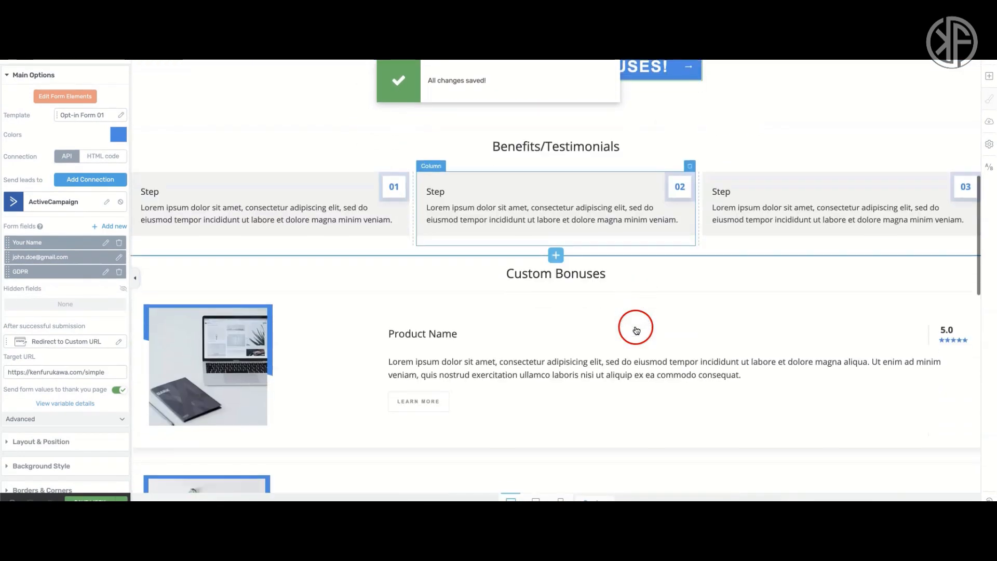
pyautogui.scroll(15, 634, 333)
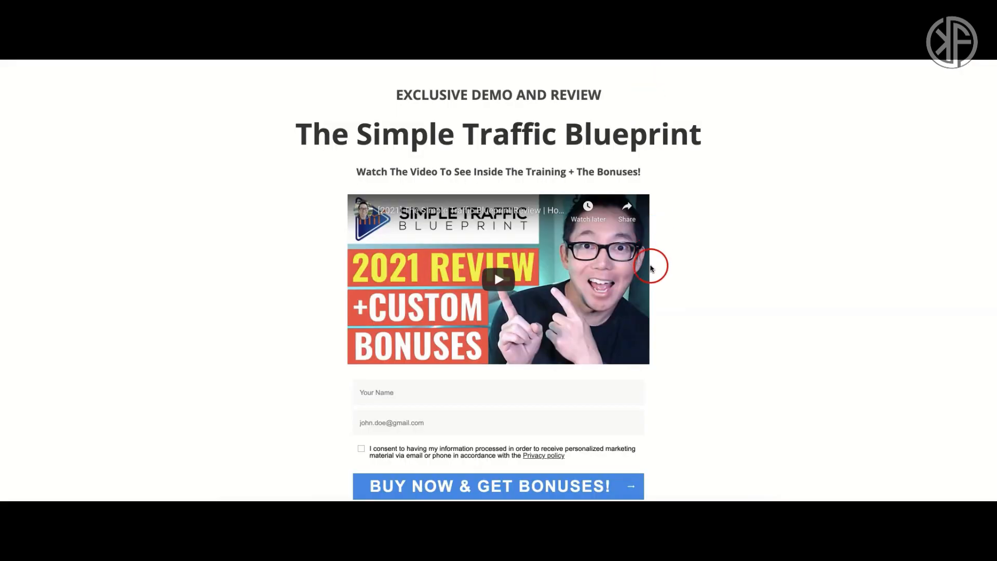
# - Look over the live landing page from the headline and video through the benefits, custom bonuses and guarantee to the last opt-in form
pyautogui.scroll(-1, 657, 324)
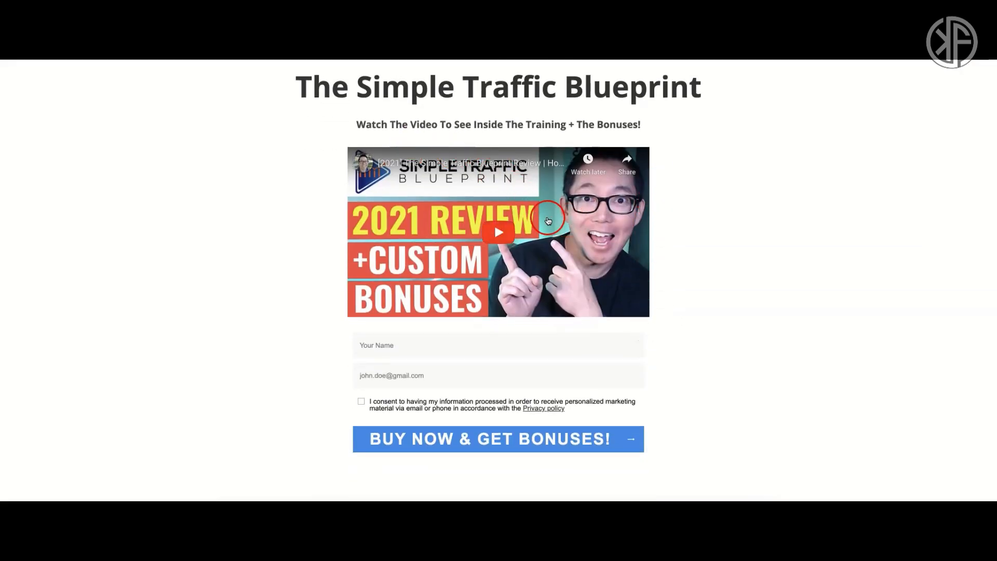
pyautogui.scroll(-10, 609, 237)
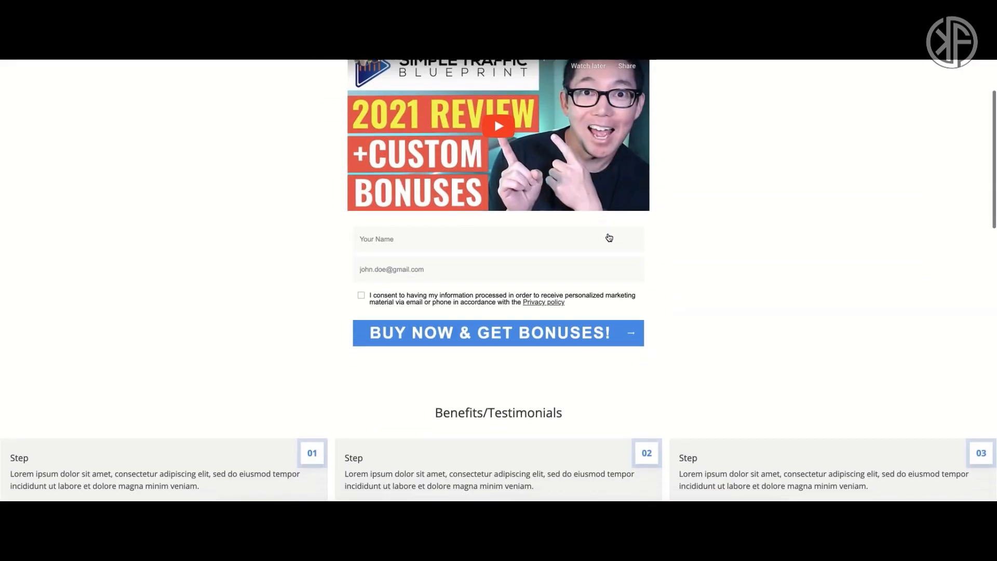
pyautogui.scroll(4, 609, 237)
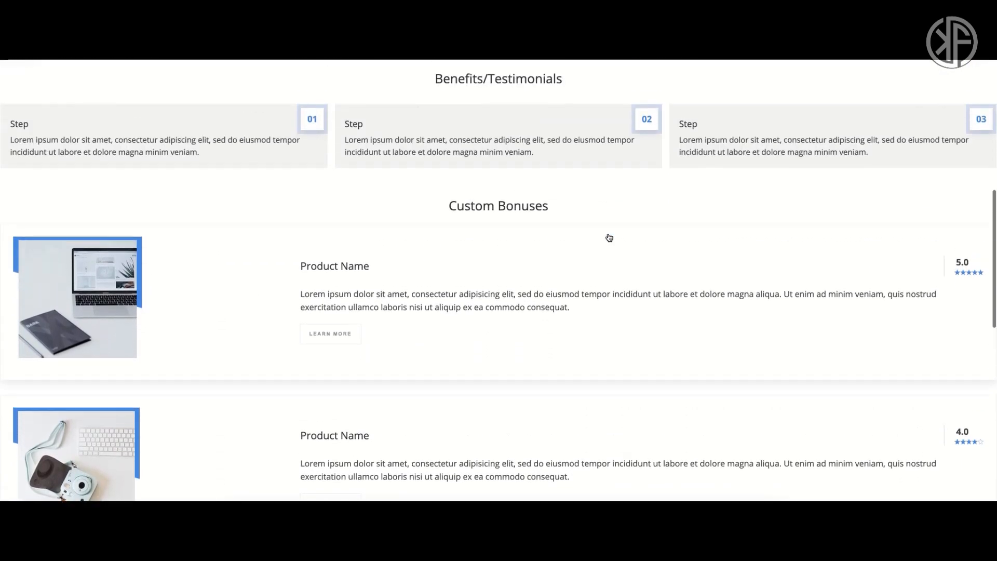
pyautogui.scroll(-7, 524, 272)
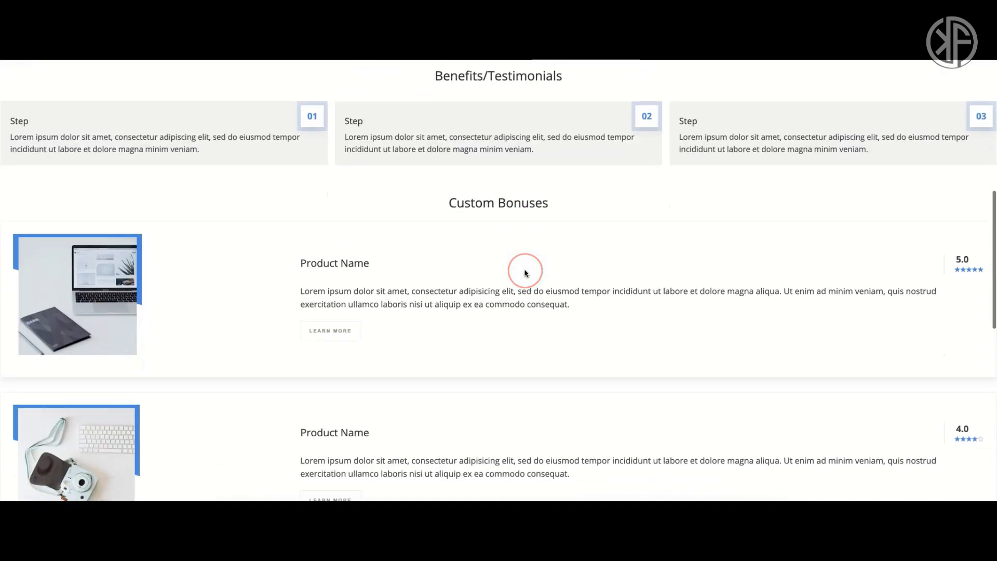
pyautogui.scroll(-6, 524, 272)
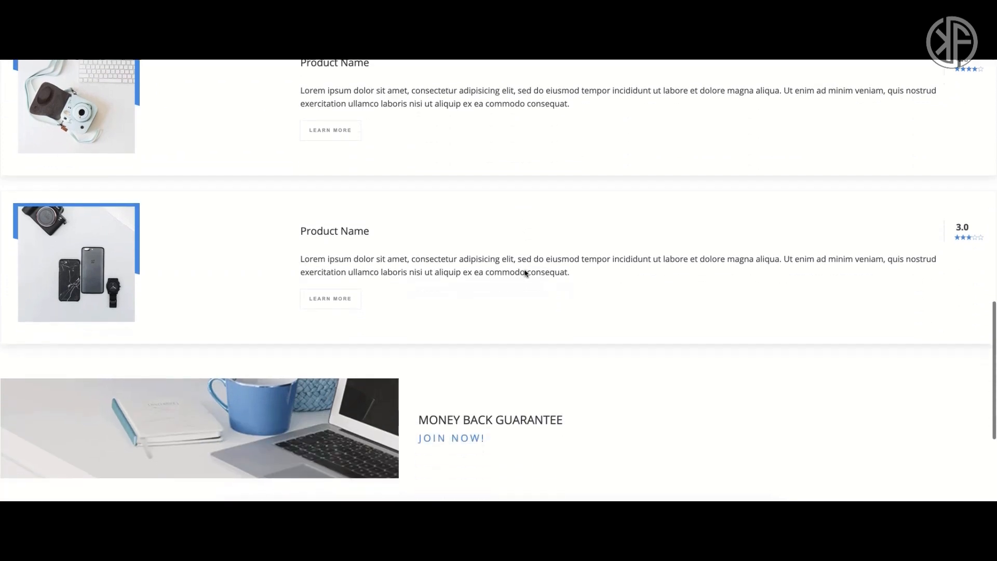
pyautogui.click(520, 270)
pyautogui.click(481, 247)
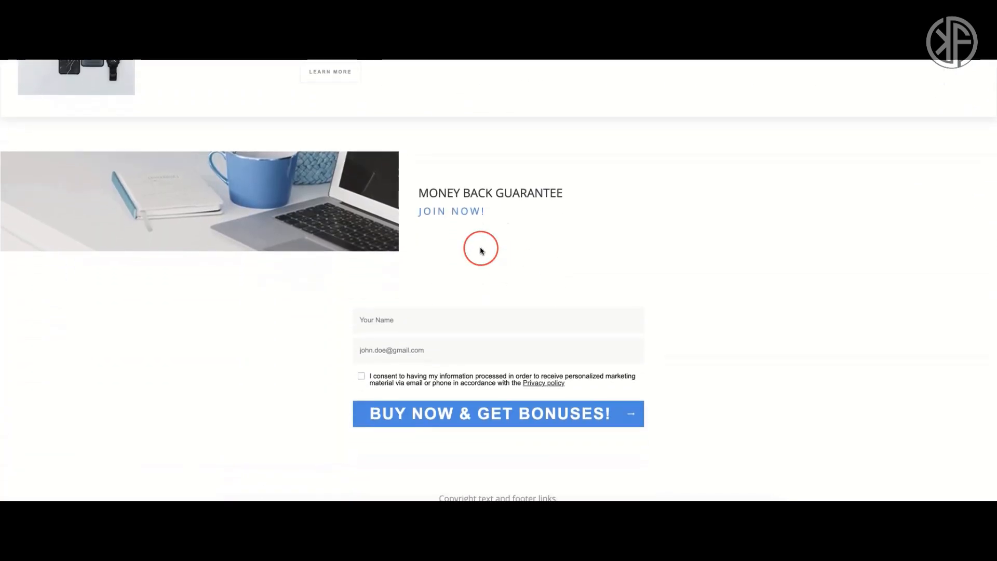
# - Test the opt-in form below the money back guarantee by entering a first name and e-mail address, giving consent and submitting it
pyautogui.scroll(-1, 480, 250)
pyautogui.click(443, 309)
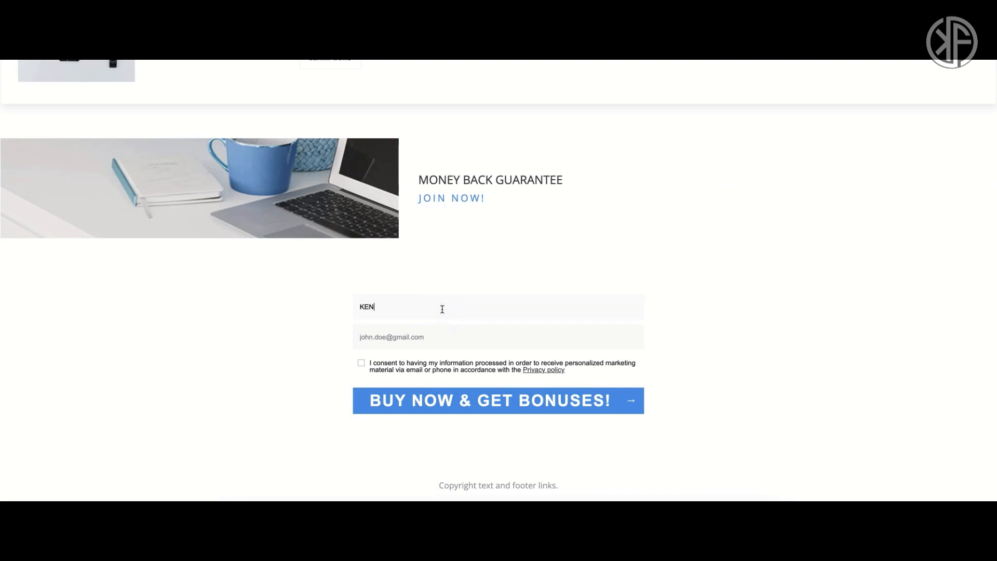
pyautogui.click(424, 333)
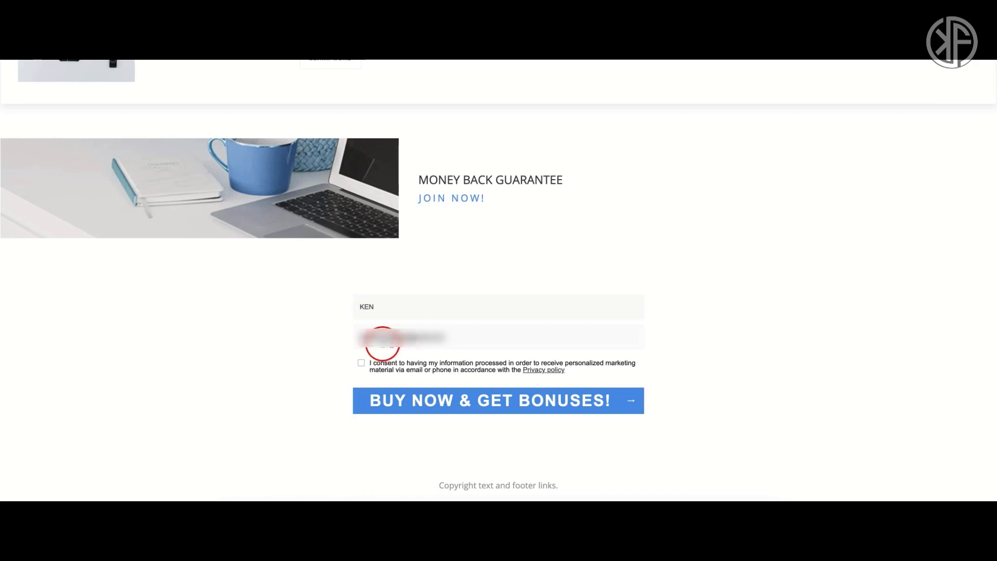
pyautogui.click(361, 363)
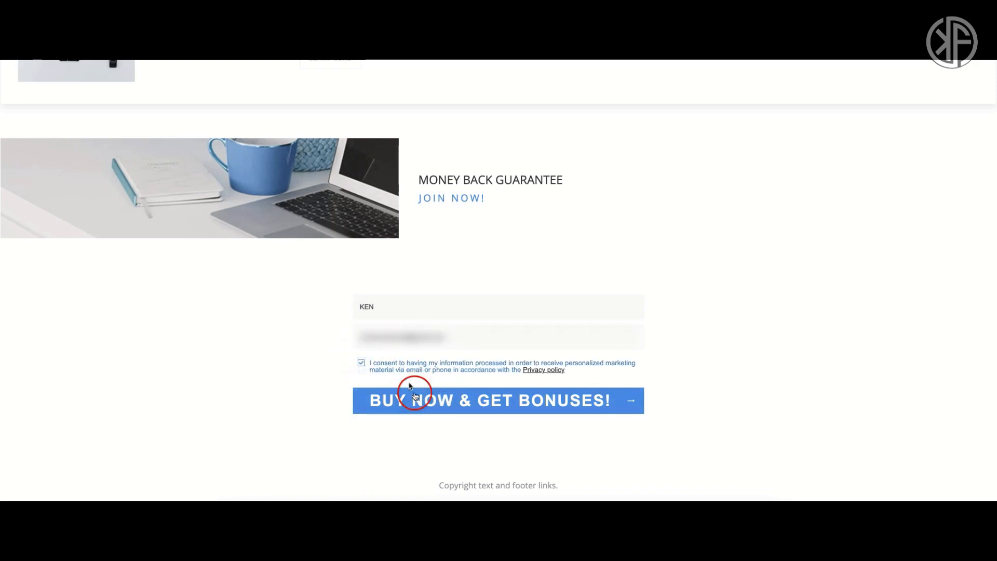
pyautogui.click(448, 398)
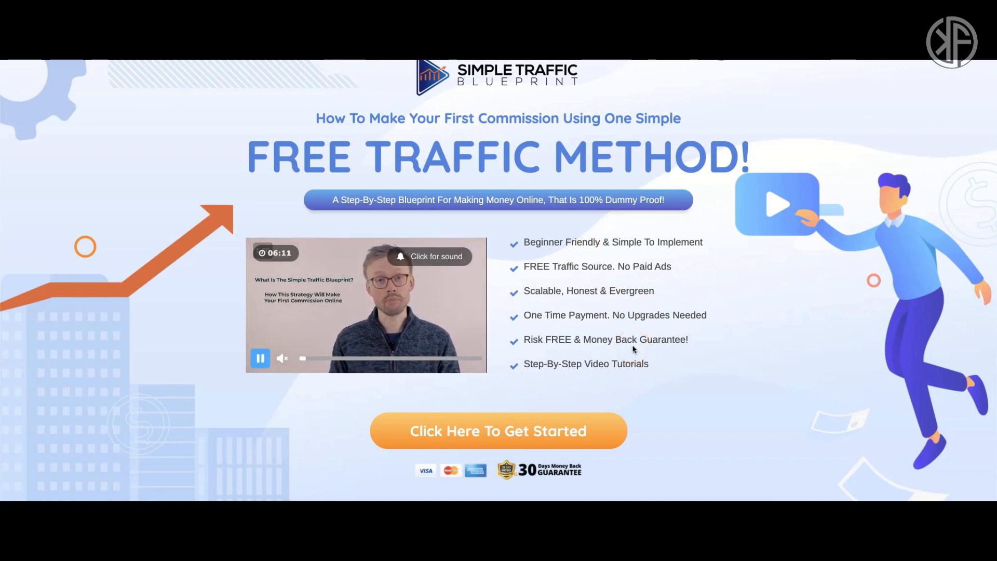
# - Look through the Simple Traffic Blueprint sales page down past the three steps and return to its headline
pyautogui.scroll(-1, 633, 349)
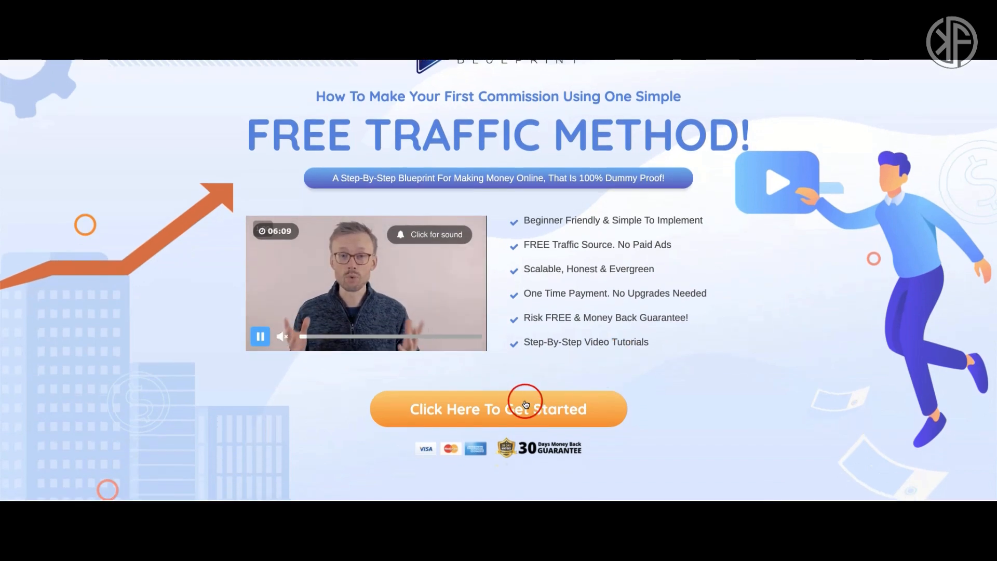
pyautogui.scroll(-15, 703, 360)
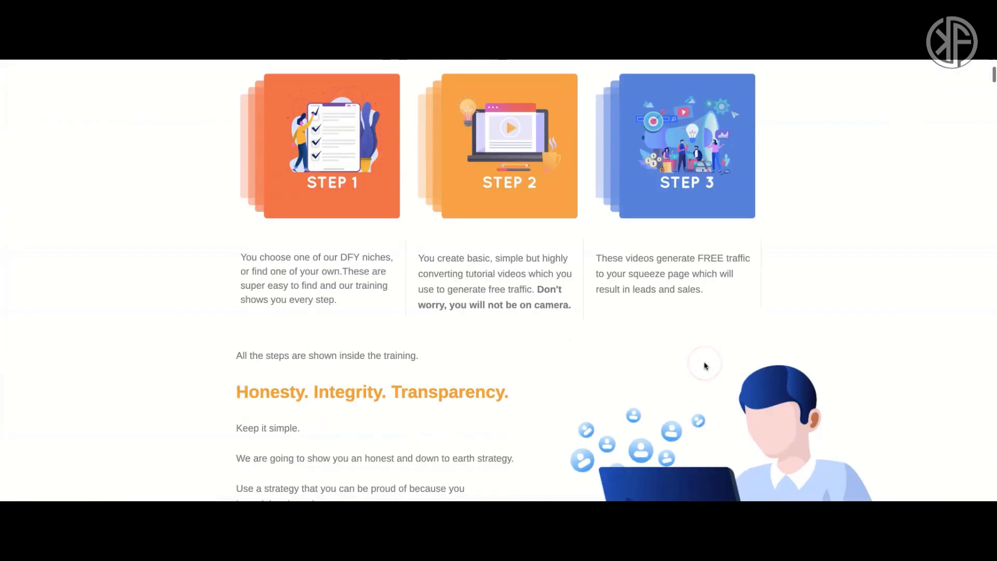
pyautogui.scroll(-5, 705, 366)
pyautogui.scroll(20, 701, 361)
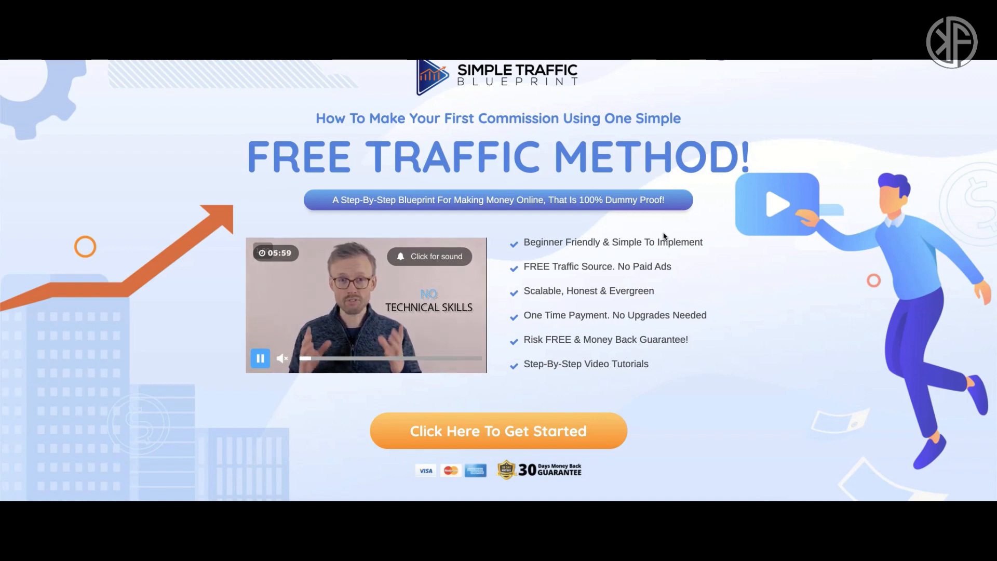
# - Switch to the email marketing dashboard and check the newest subscribed contact's details in the recent activity
pyautogui.click(672, 228)
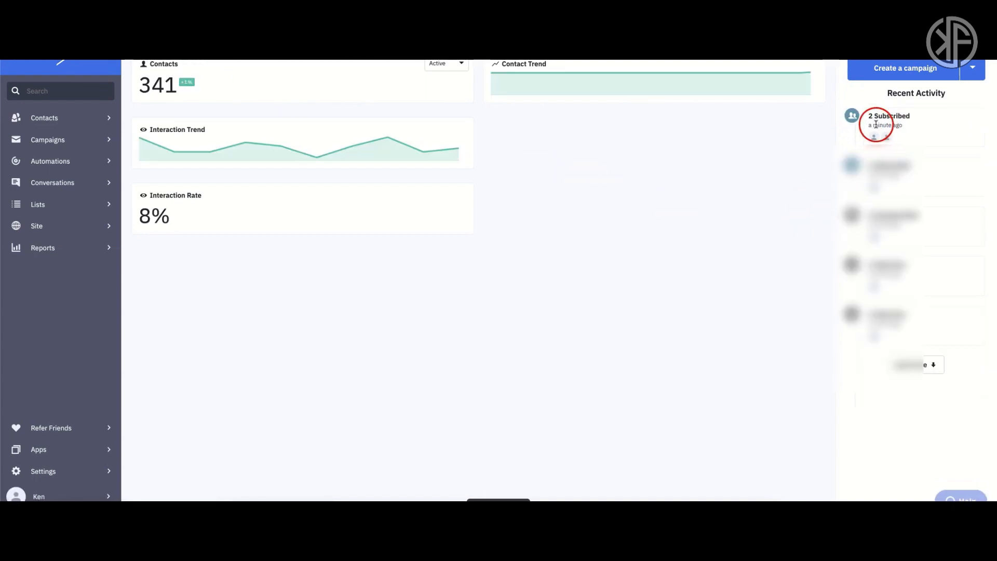
pyautogui.moveTo(874, 139)
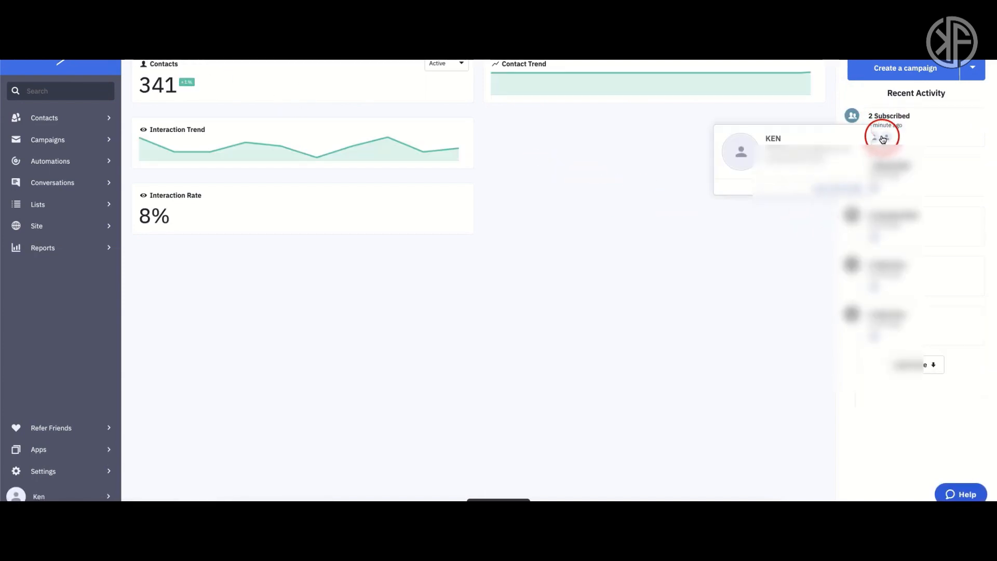